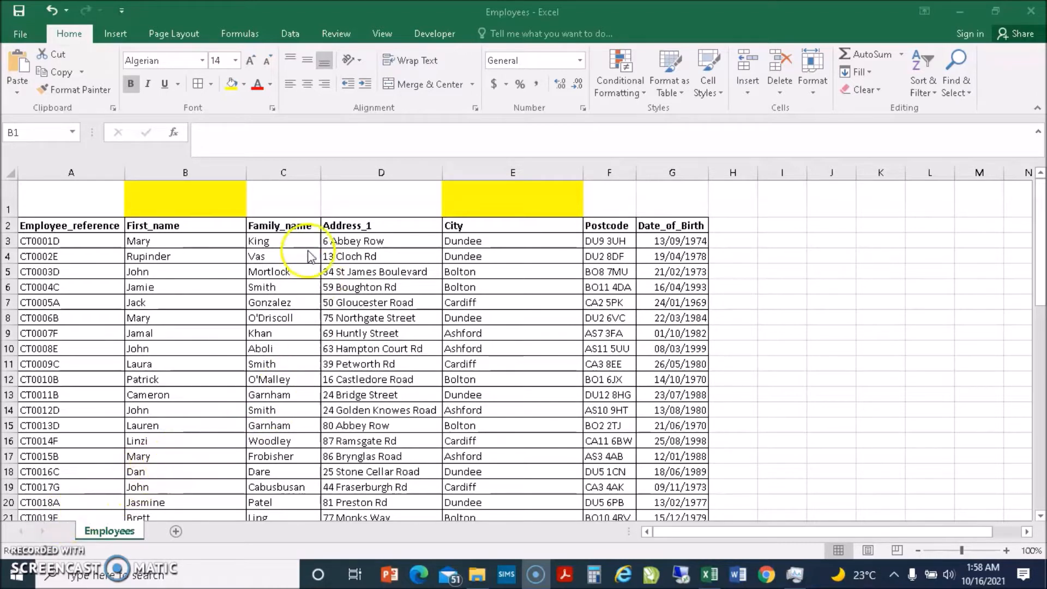
click(71, 34)
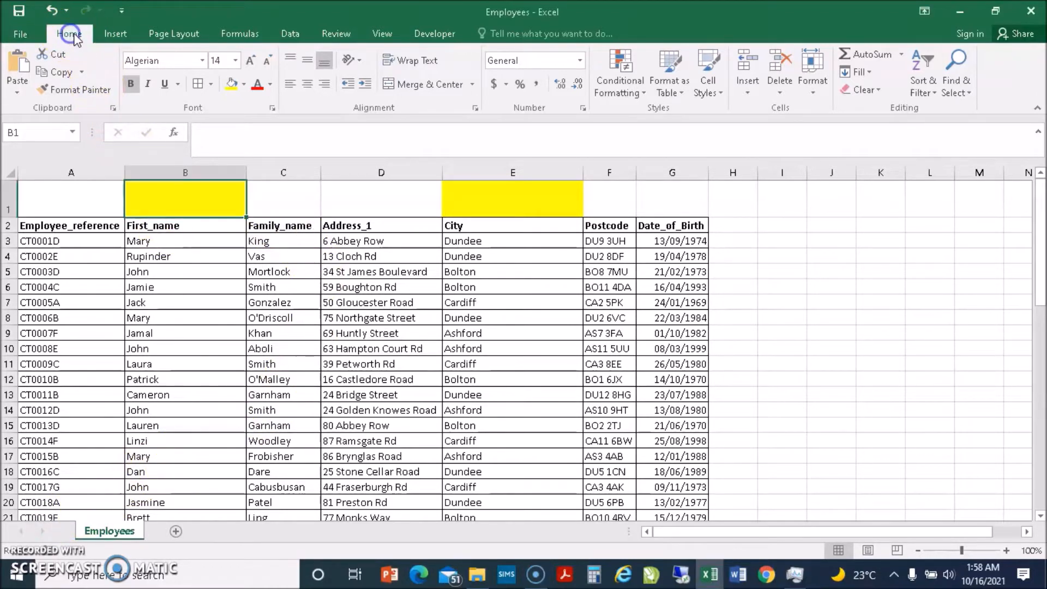
click(645, 96)
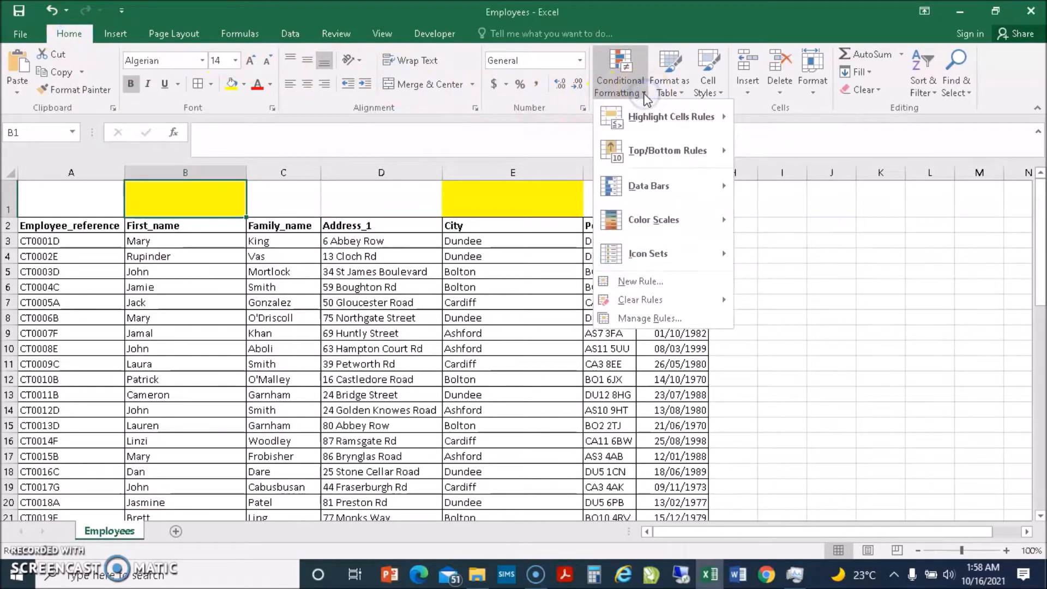
click(645, 96)
click(641, 97)
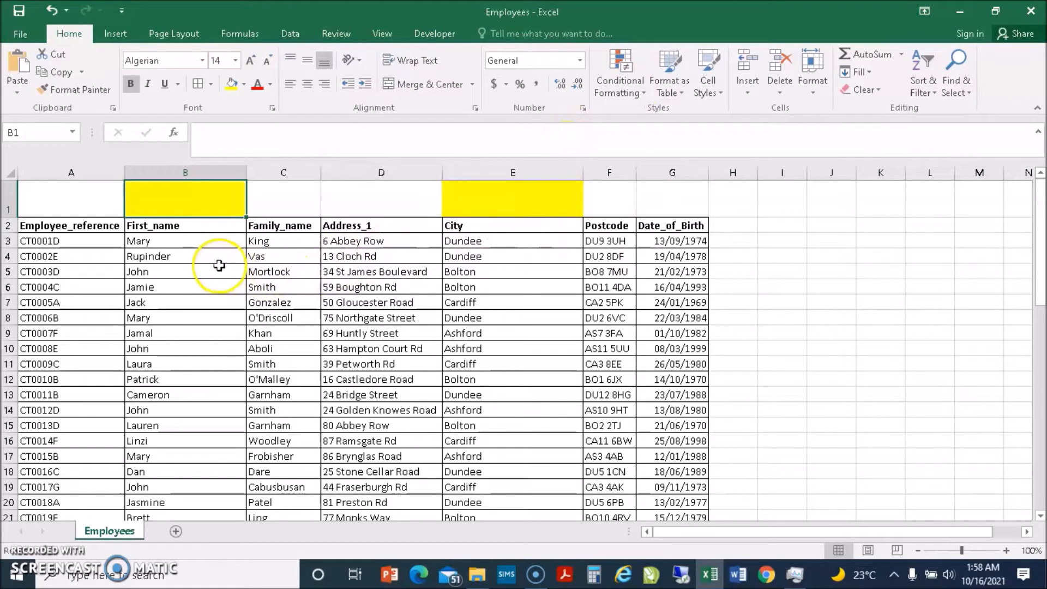
Enter the first name from row 5 in cell B1 and select row 10 as an example match
click(199, 200)
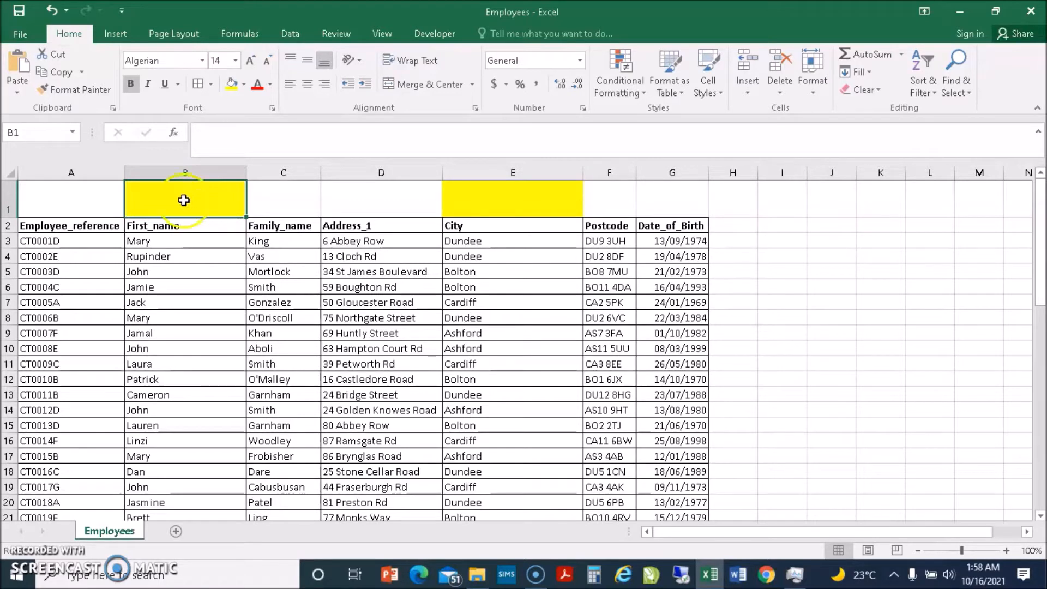
click(164, 209)
text(jo)
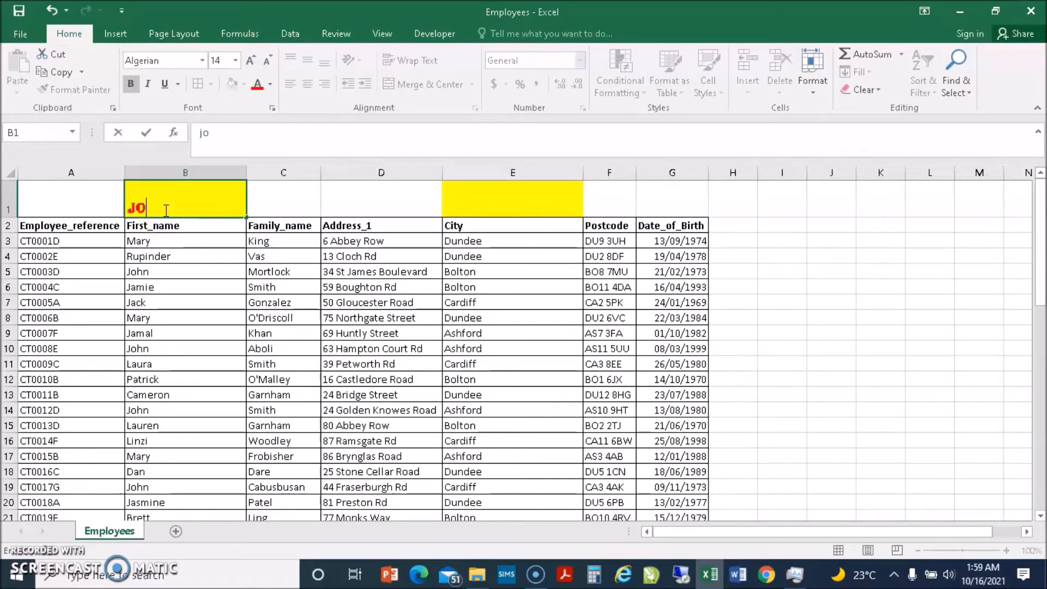
text(hn)
click(167, 256)
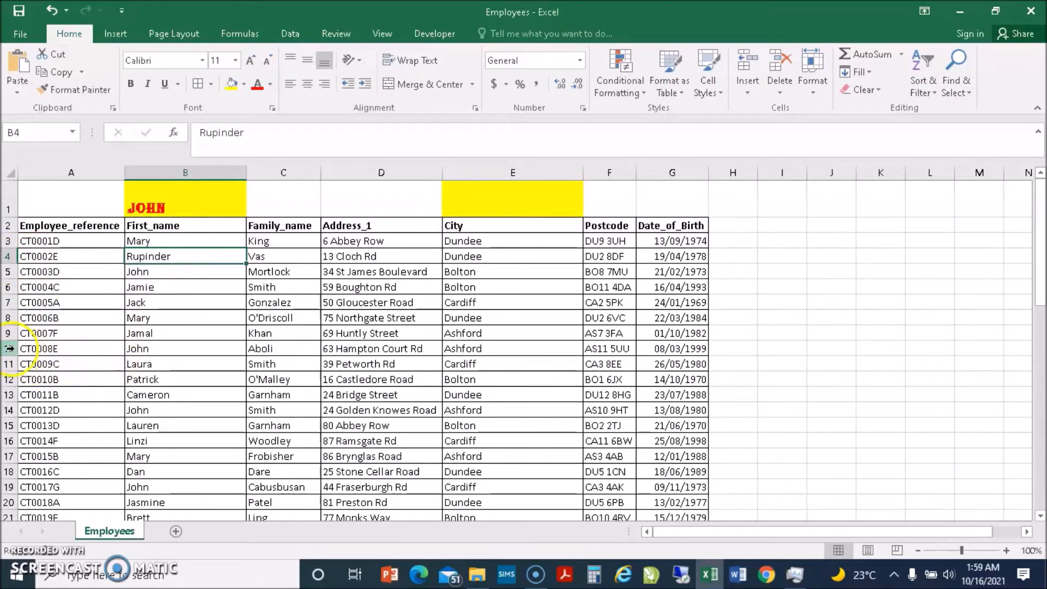
click(9, 348)
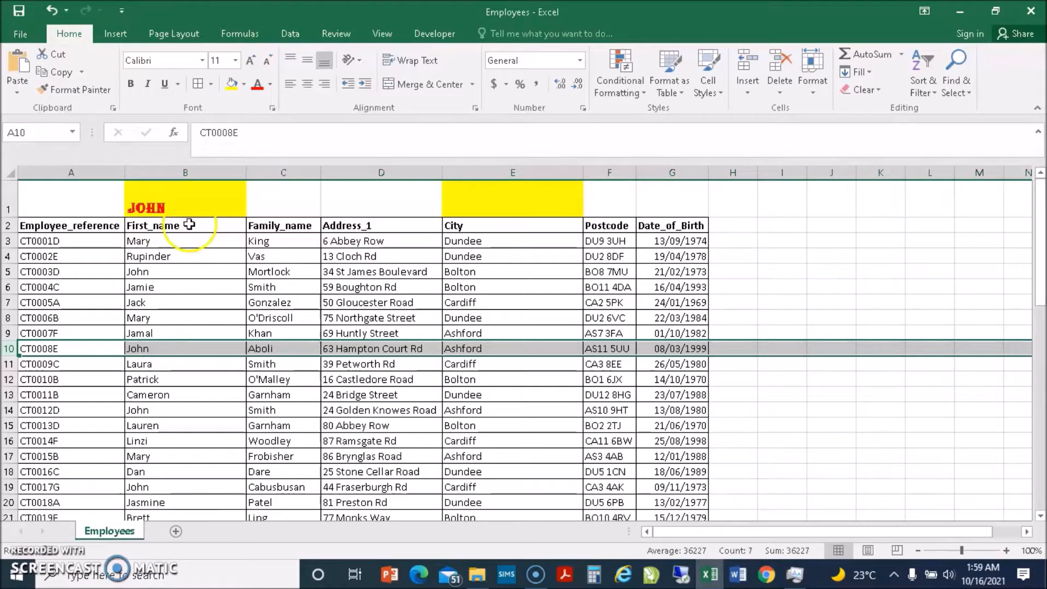
Clear the first name from cell B1 above the First_name column
click(460, 240)
click(510, 202)
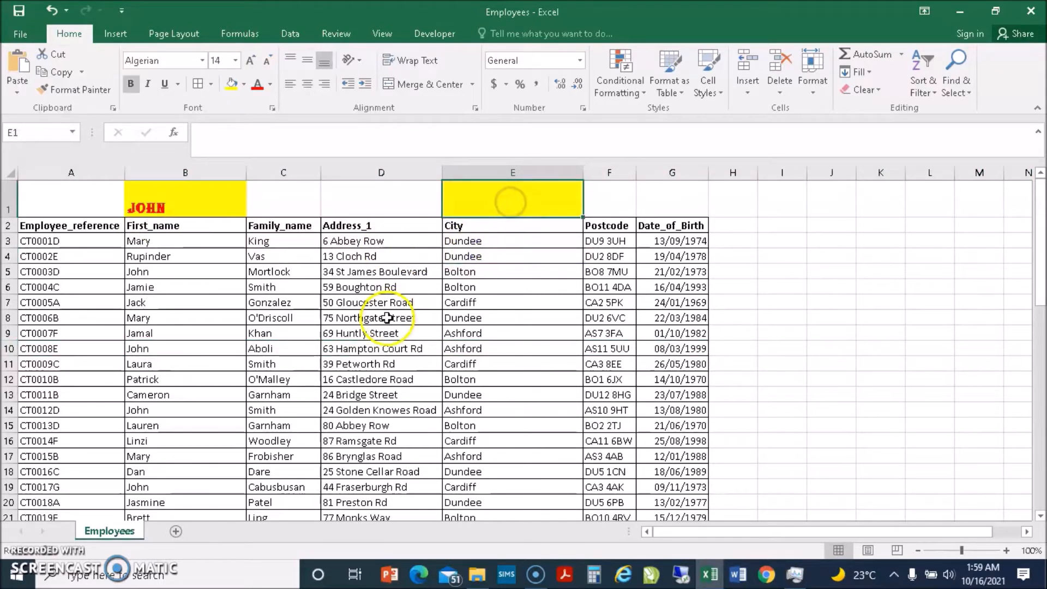
click(186, 205)
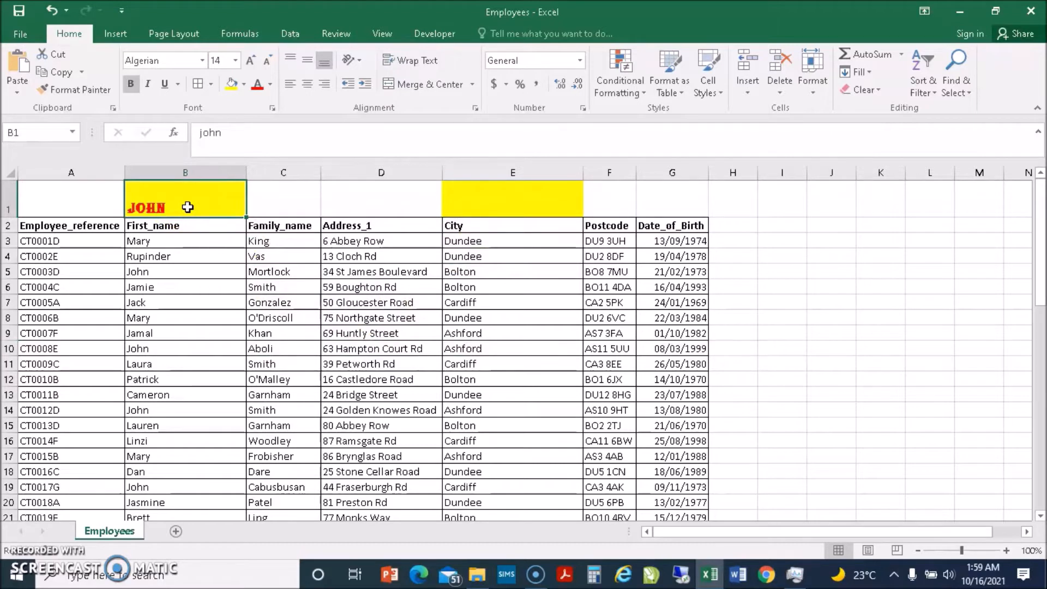
key(BackSpace)
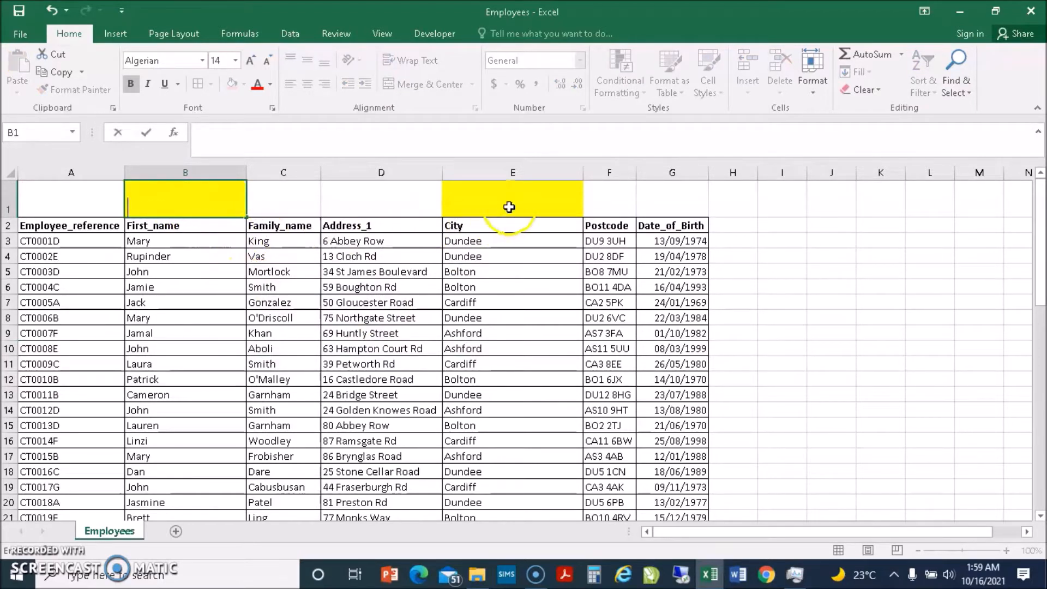
click(508, 207)
click(184, 207)
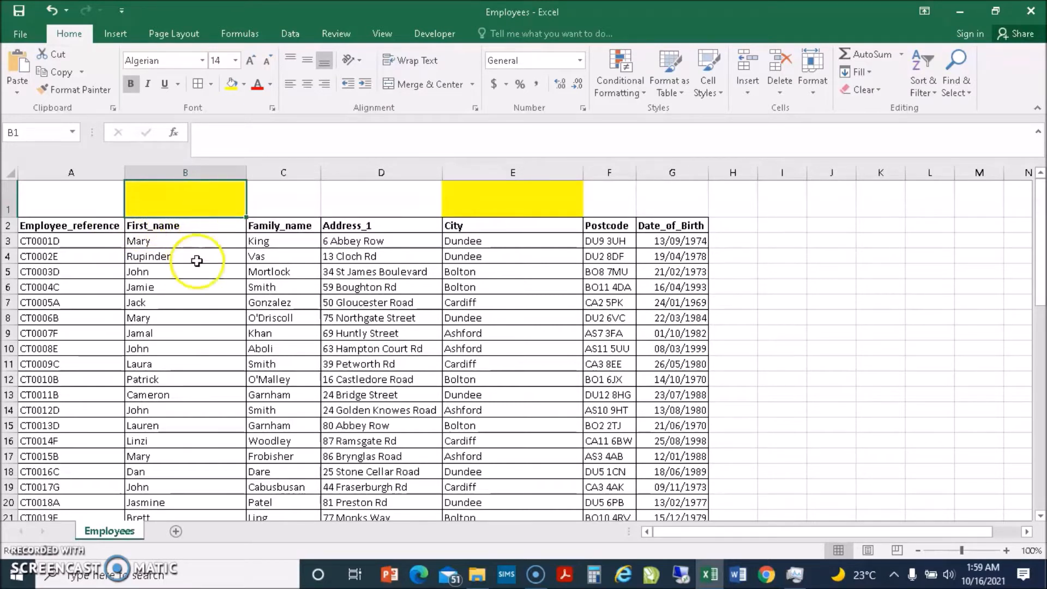
Start a formula-based conditional formatting rule for all employee records from A3 through column G, excluding the headers
drag(198, 318, 198, 304)
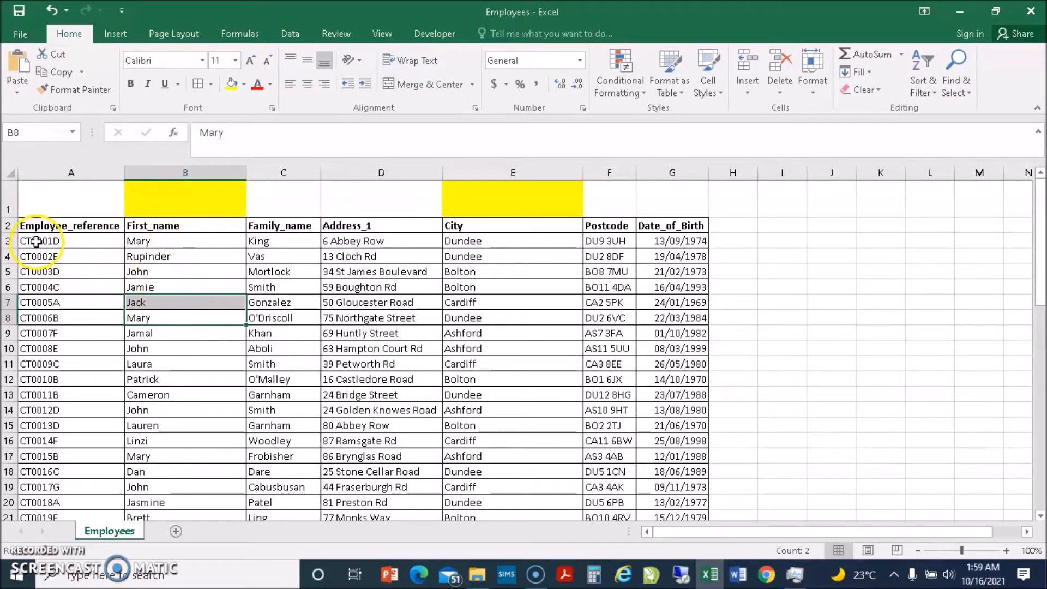
drag(28, 241, 694, 464)
drag(1041, 434, 1039, 198)
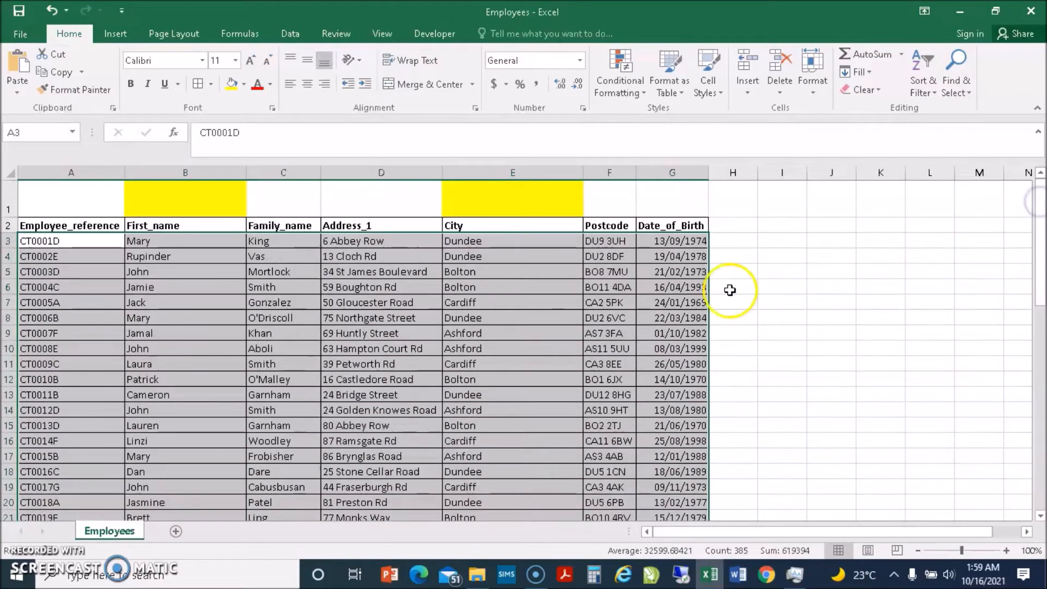
click(646, 94)
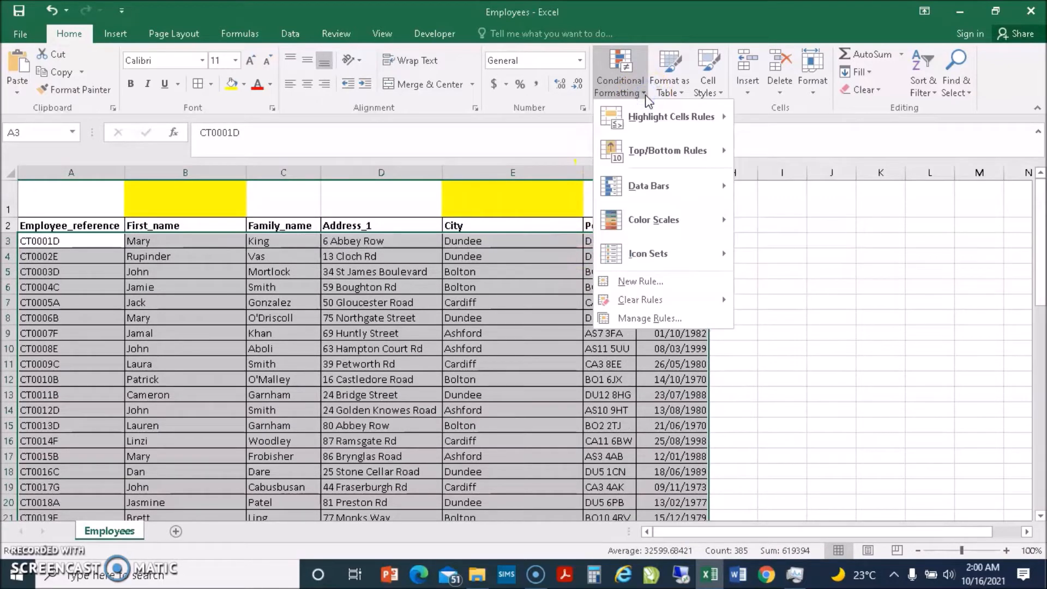
click(646, 119)
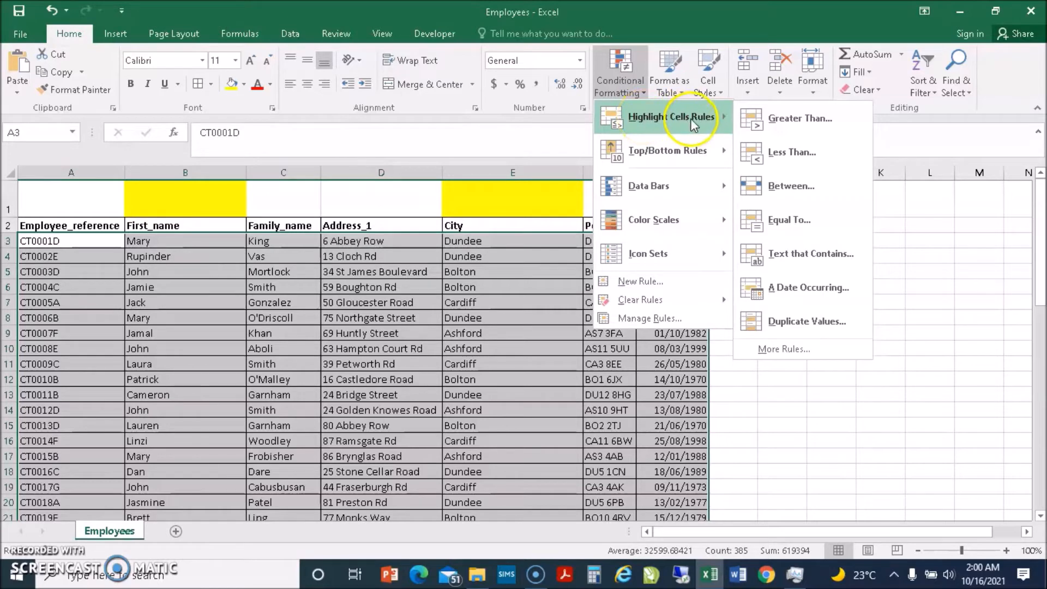
click(787, 349)
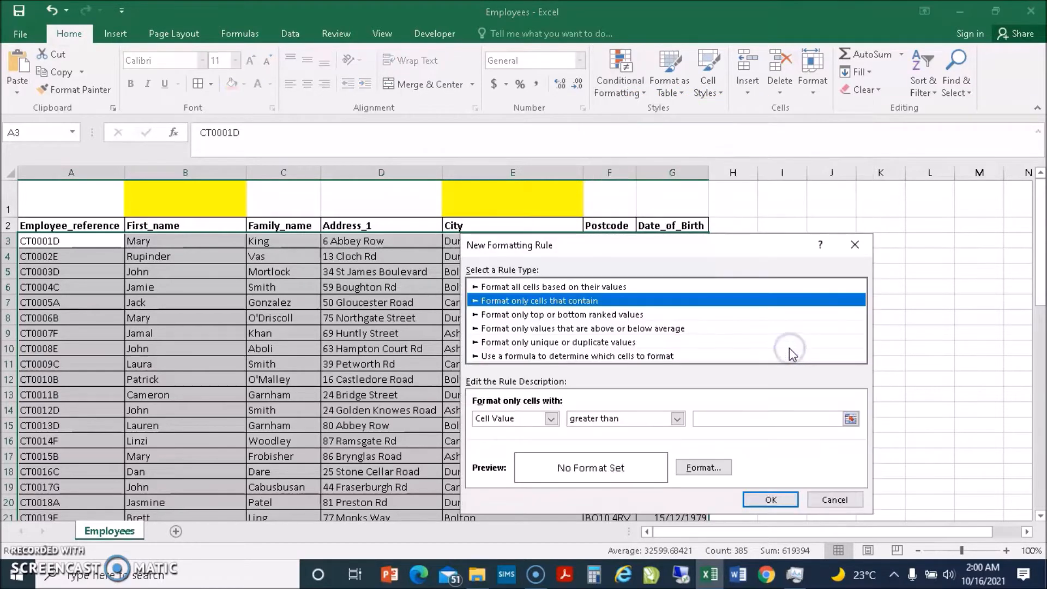
drag(636, 249, 632, 155)
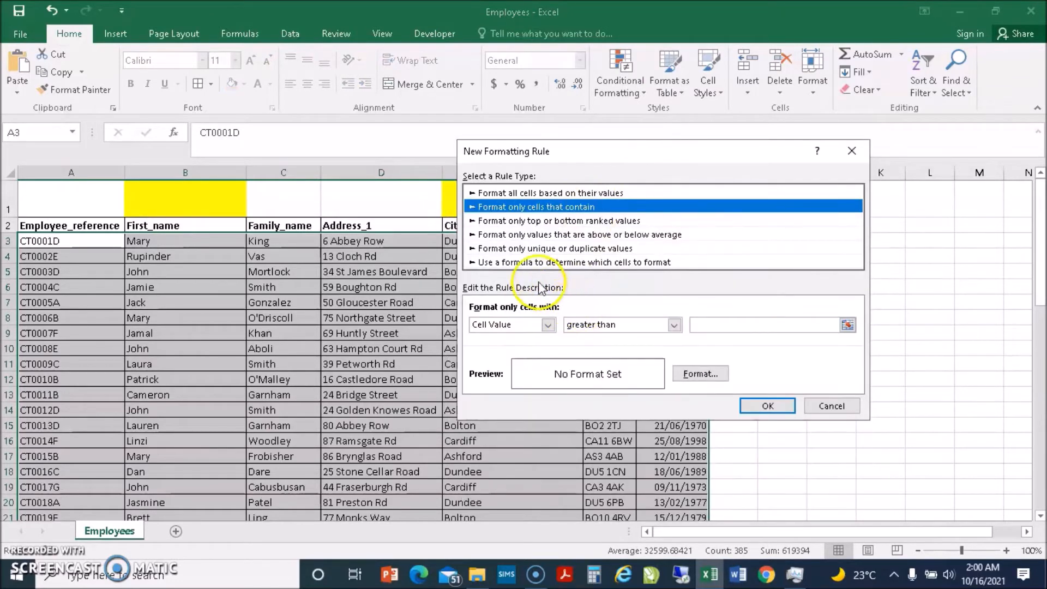
click(512, 262)
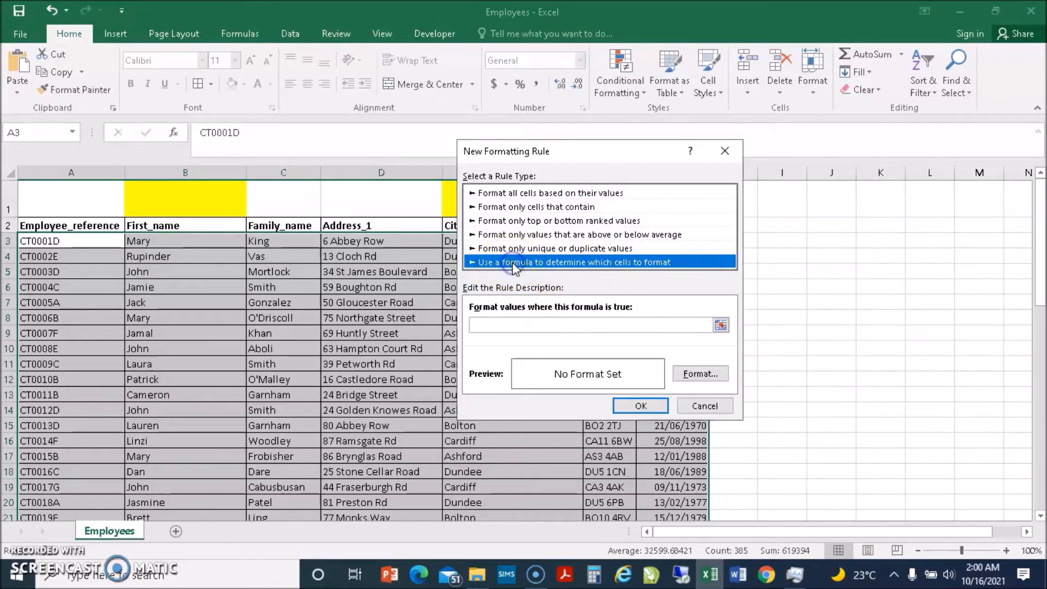
Set the rule's formula to =$B$1=$B3, comparing the search cell with each row's first name
click(562, 326)
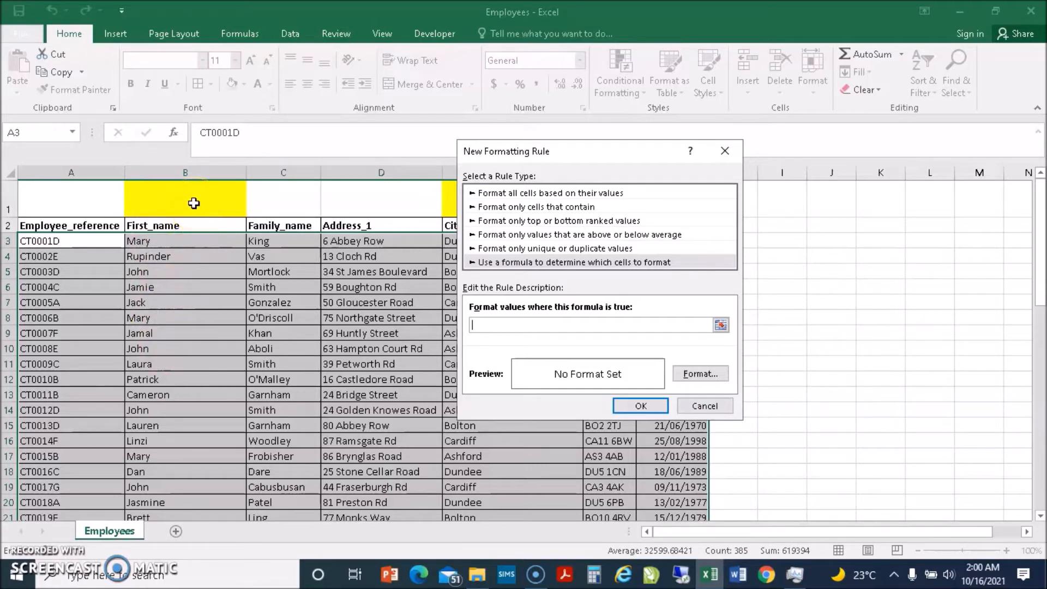
click(499, 324)
click(211, 195)
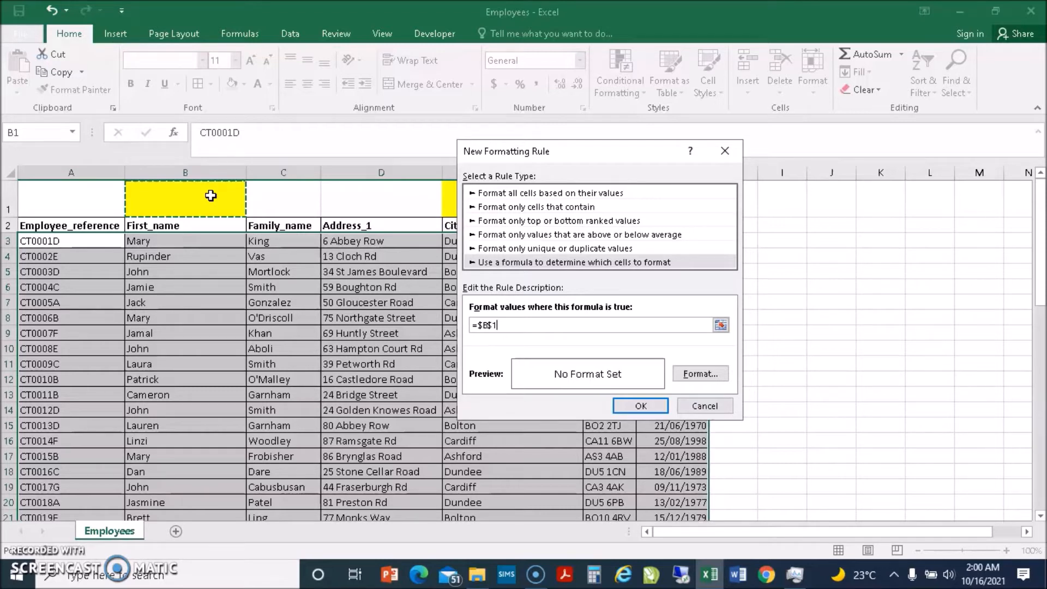
text(=)
click(195, 241)
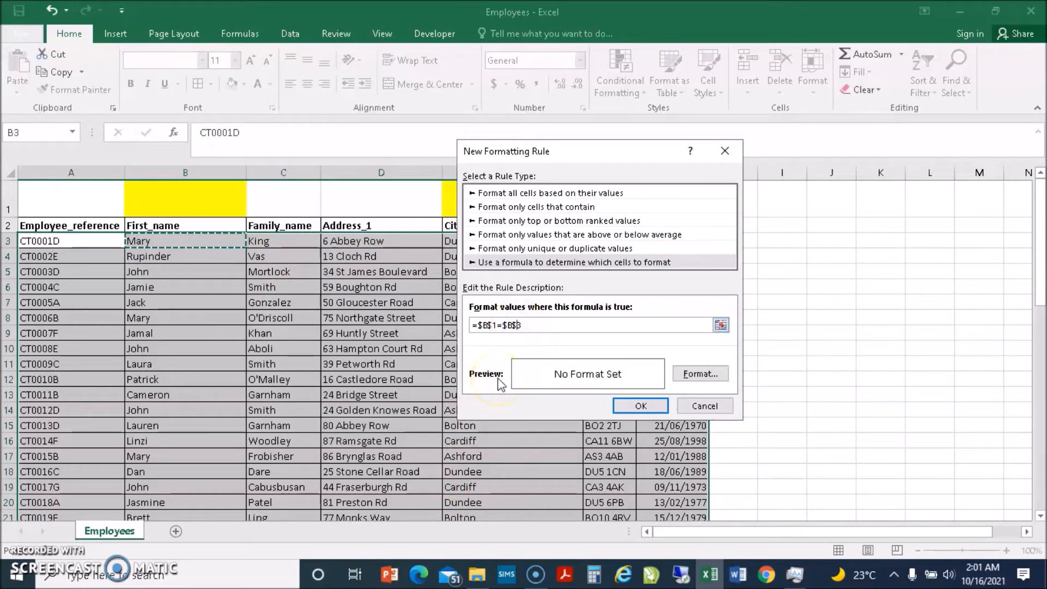
key(BackSpace)
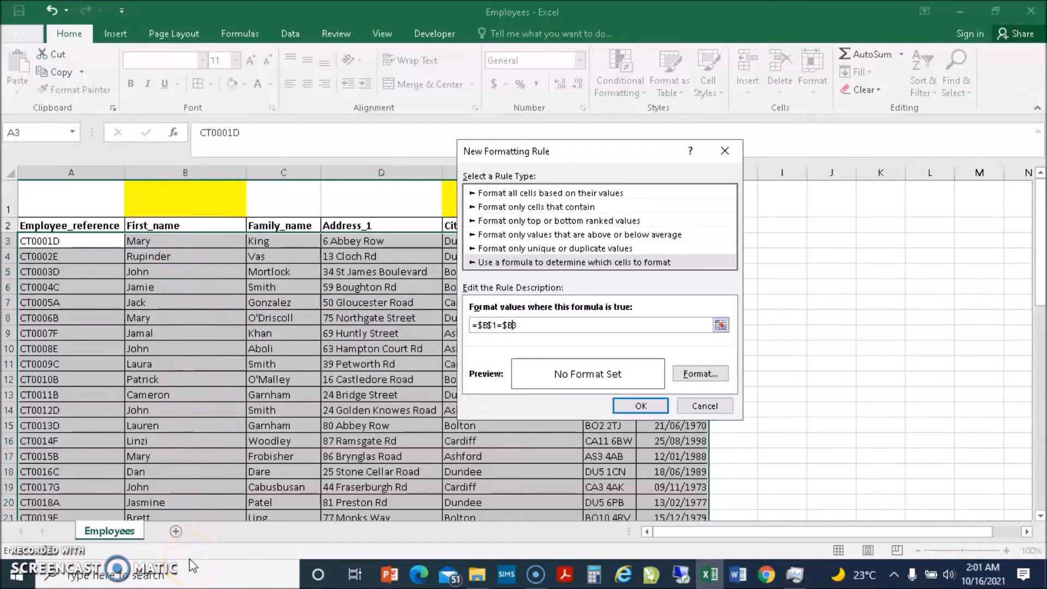
Set the rule's font format to Bold Italic in red
click(705, 380)
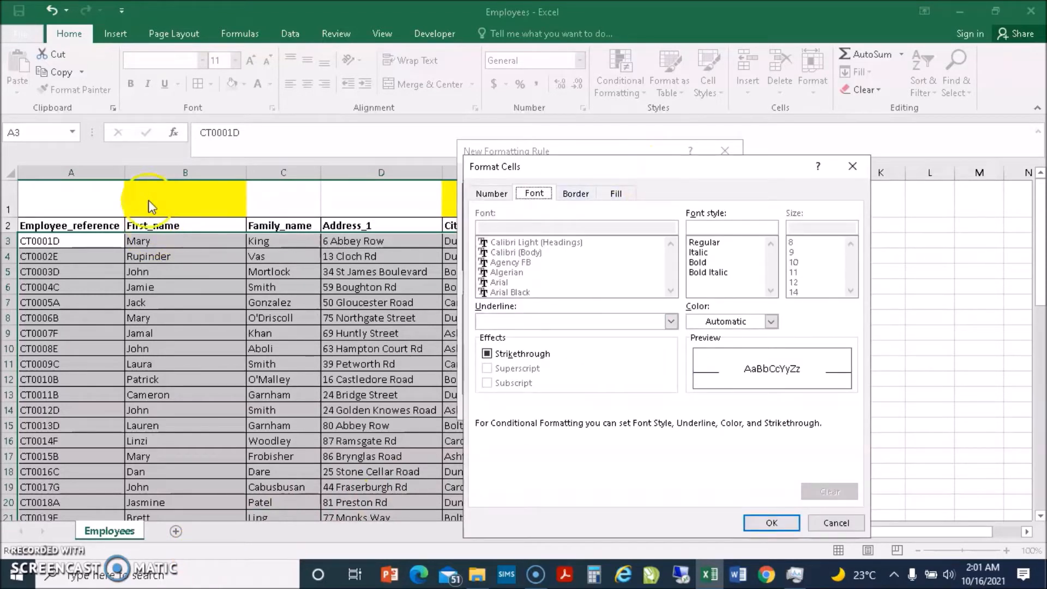
drag(628, 167, 705, 150)
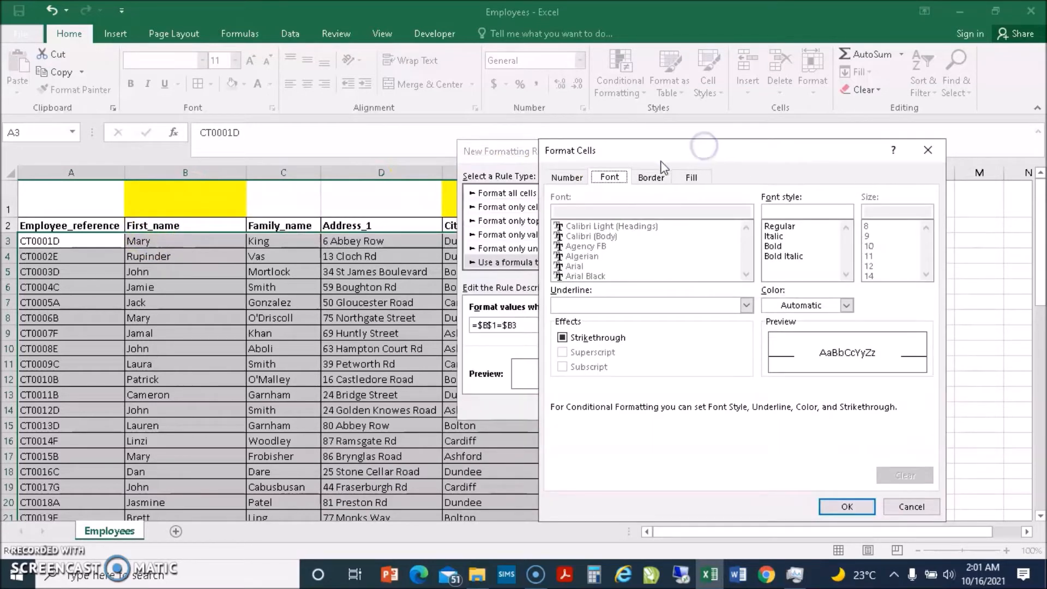
click(608, 178)
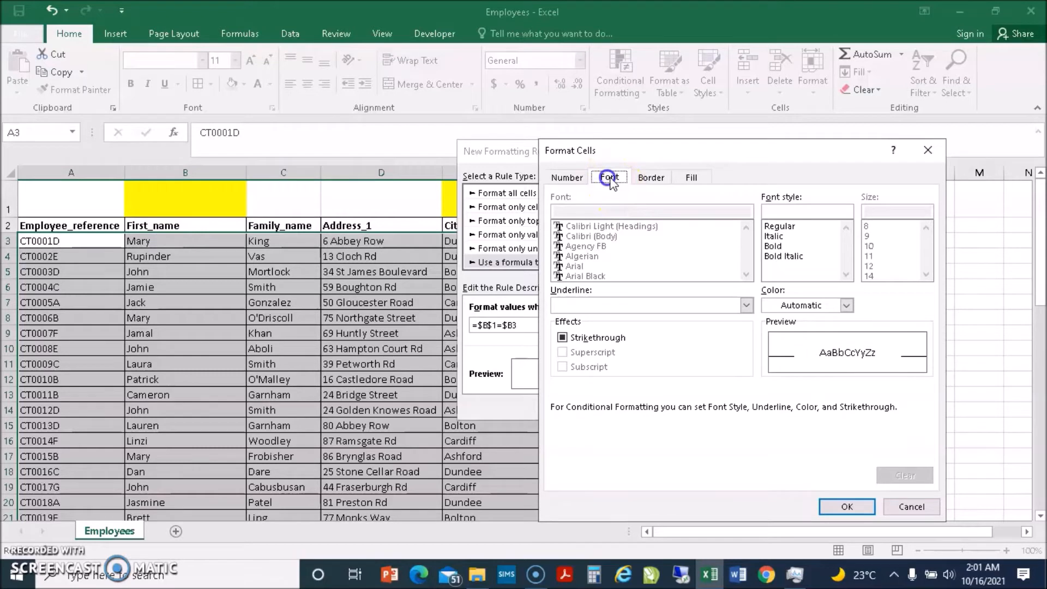
click(788, 256)
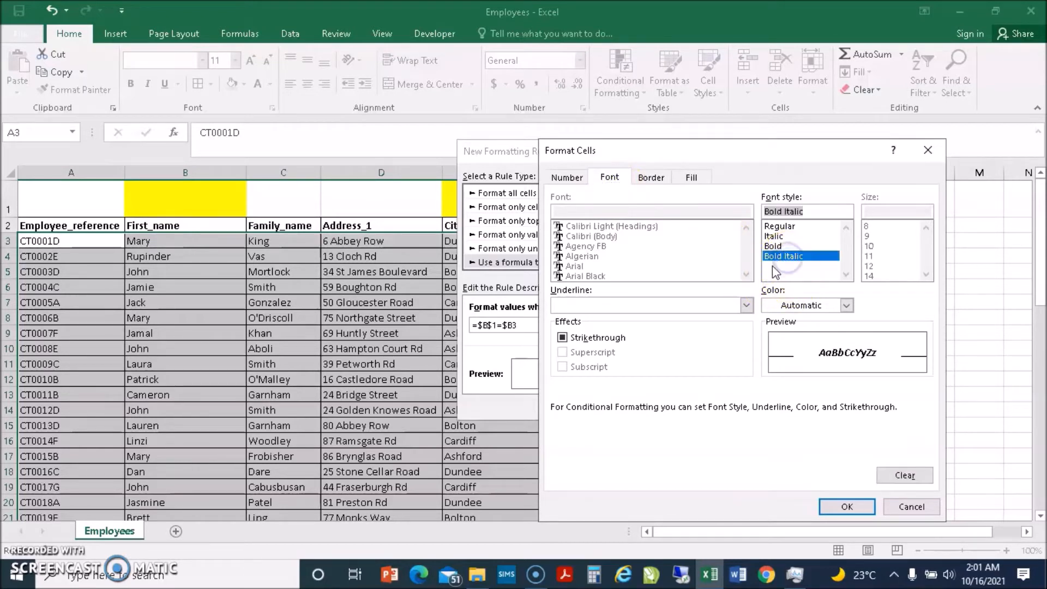
click(847, 306)
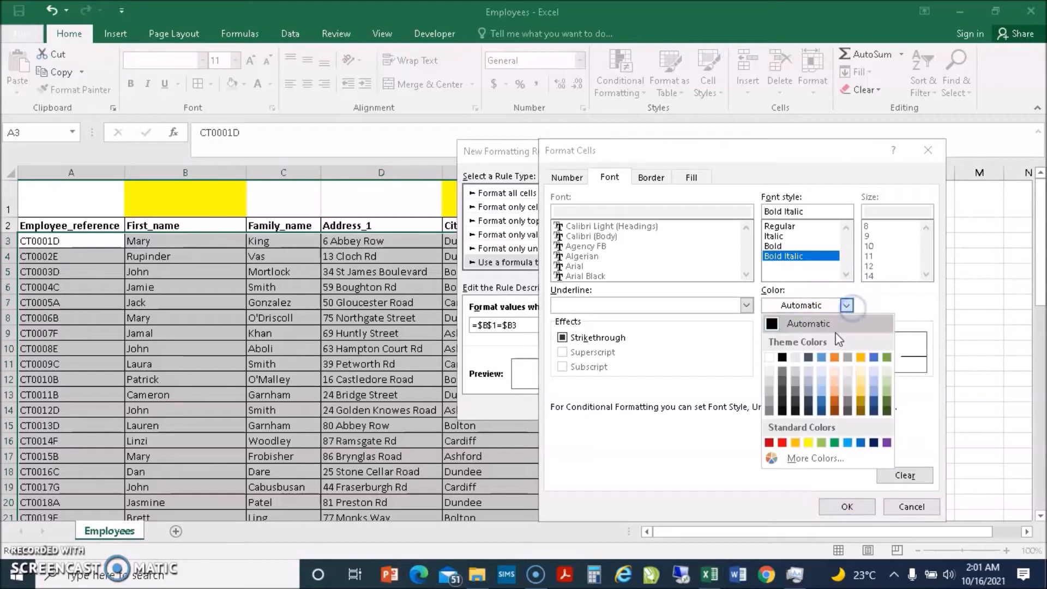
click(782, 443)
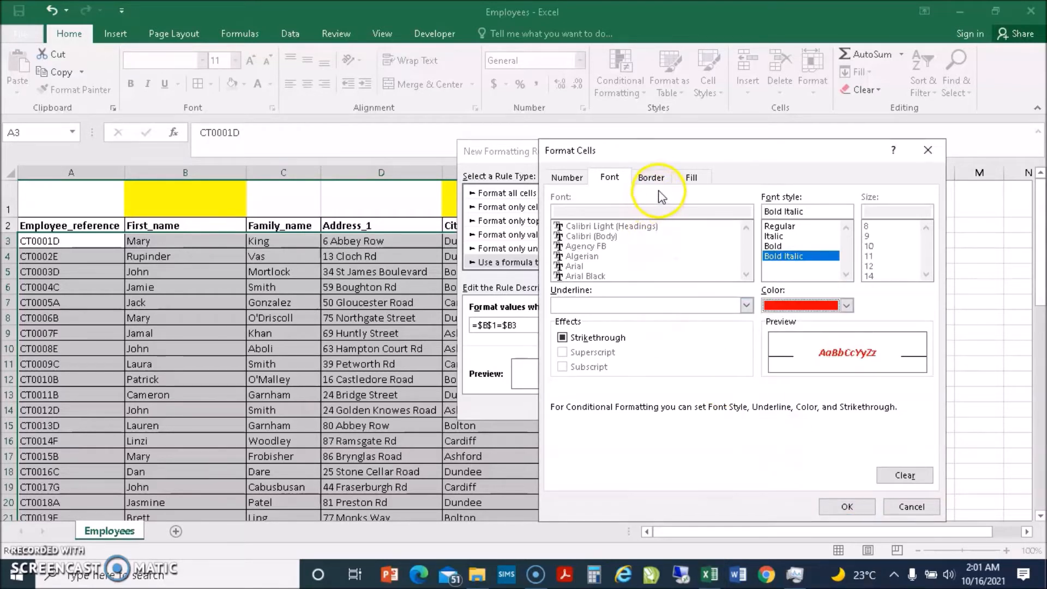
Give the rule a yellow background fill and apply it to the selected records
click(691, 177)
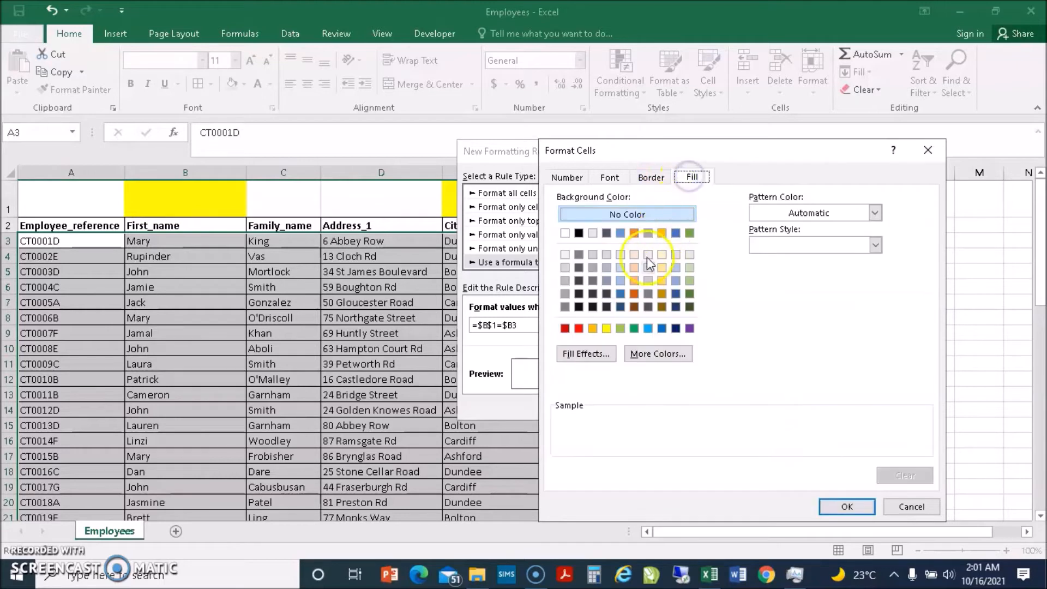
click(606, 329)
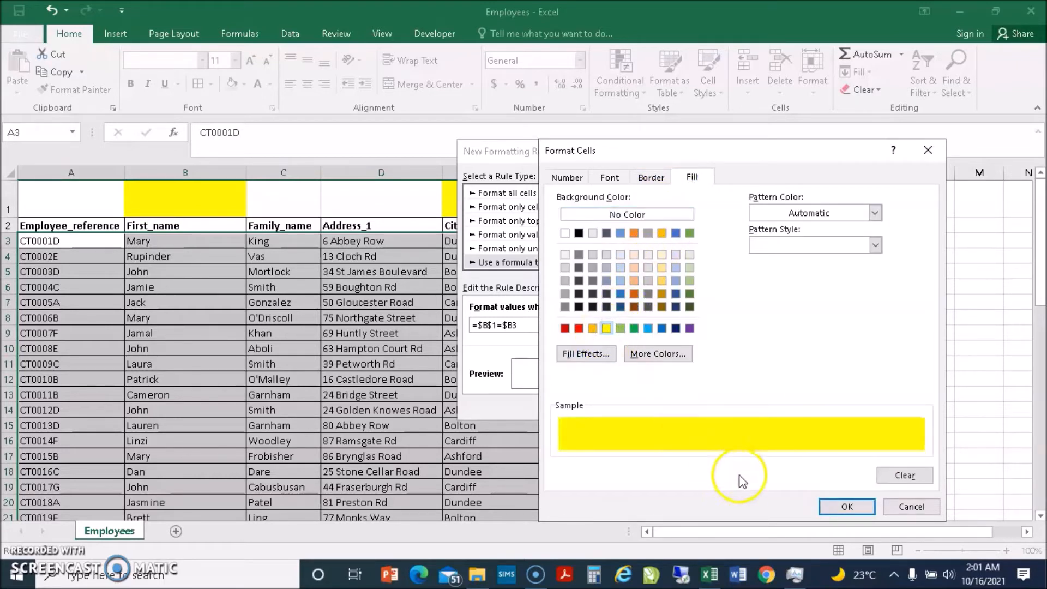
click(847, 509)
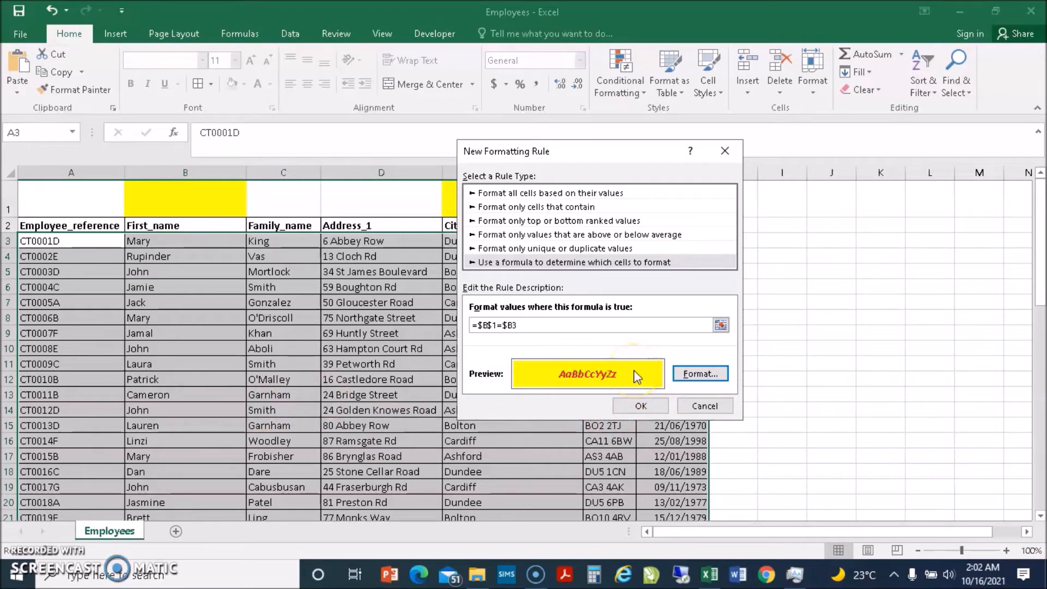
click(641, 407)
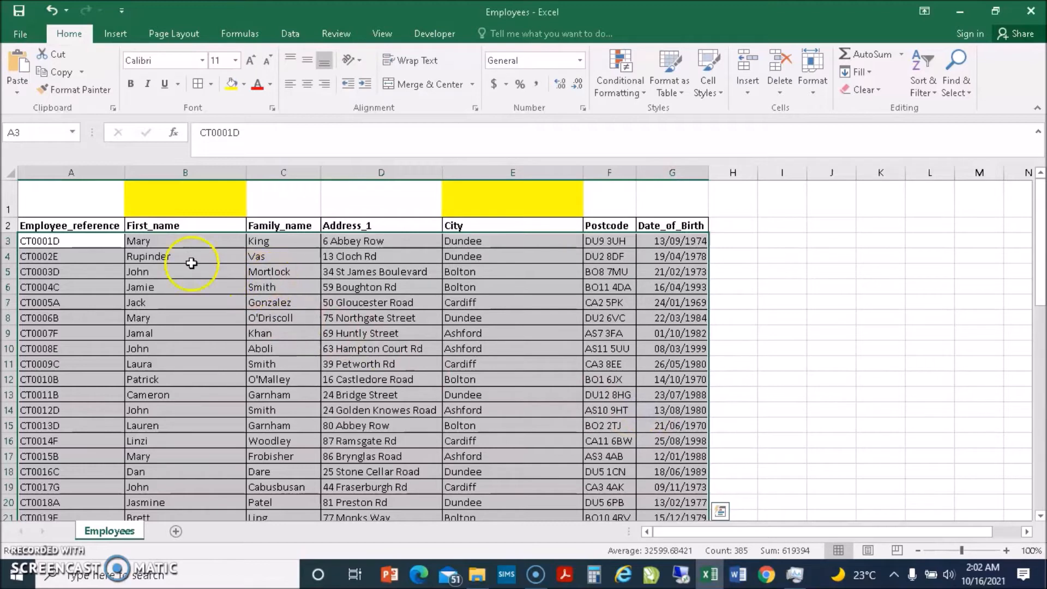
Enter the first name from row 5 in cell B1 to test the row highlighting
click(199, 203)
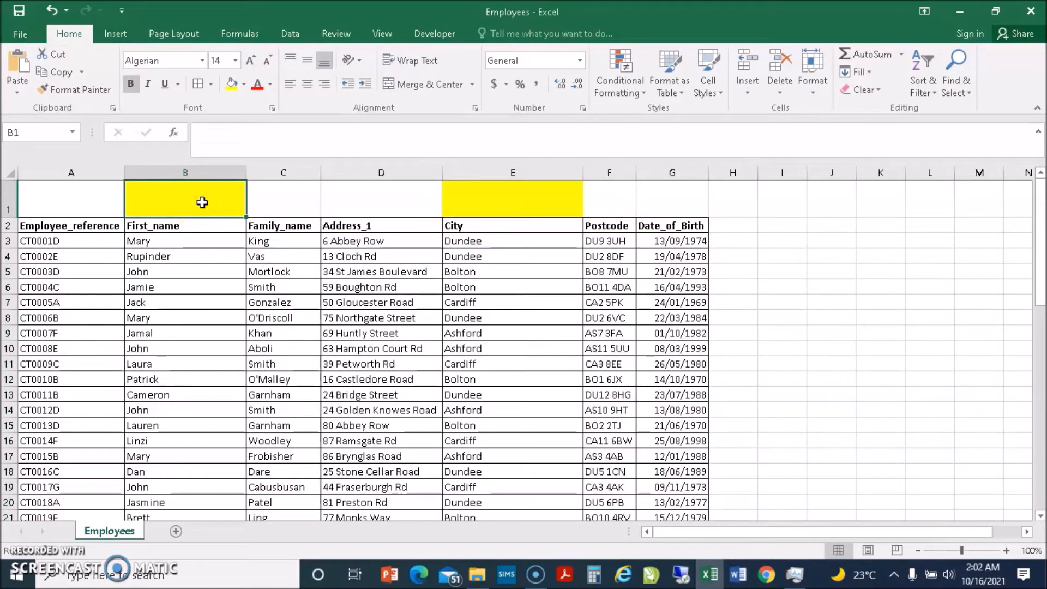
text(jo)
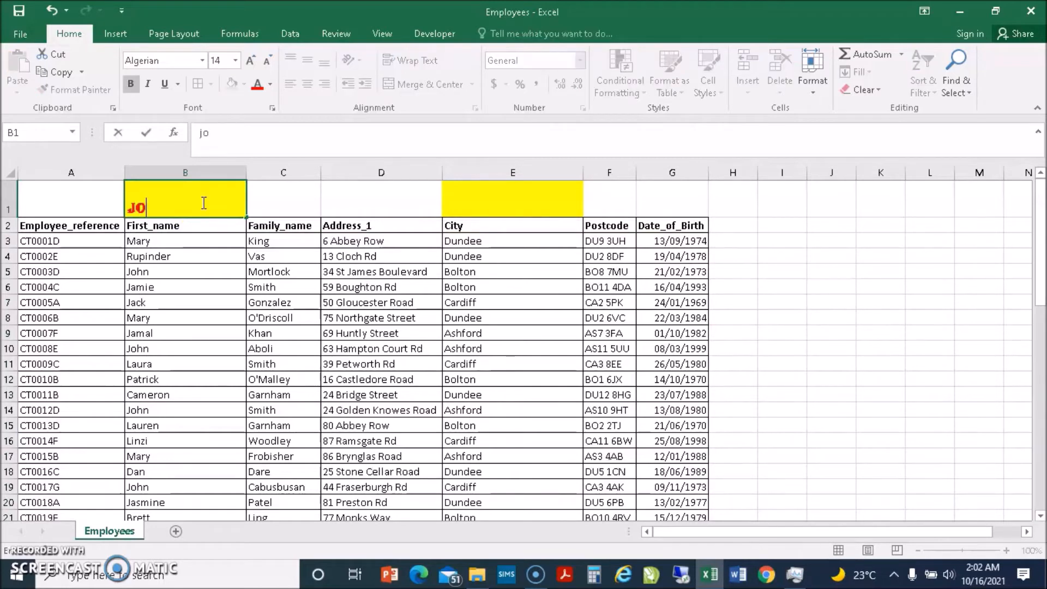
text(hn)
key(Return)
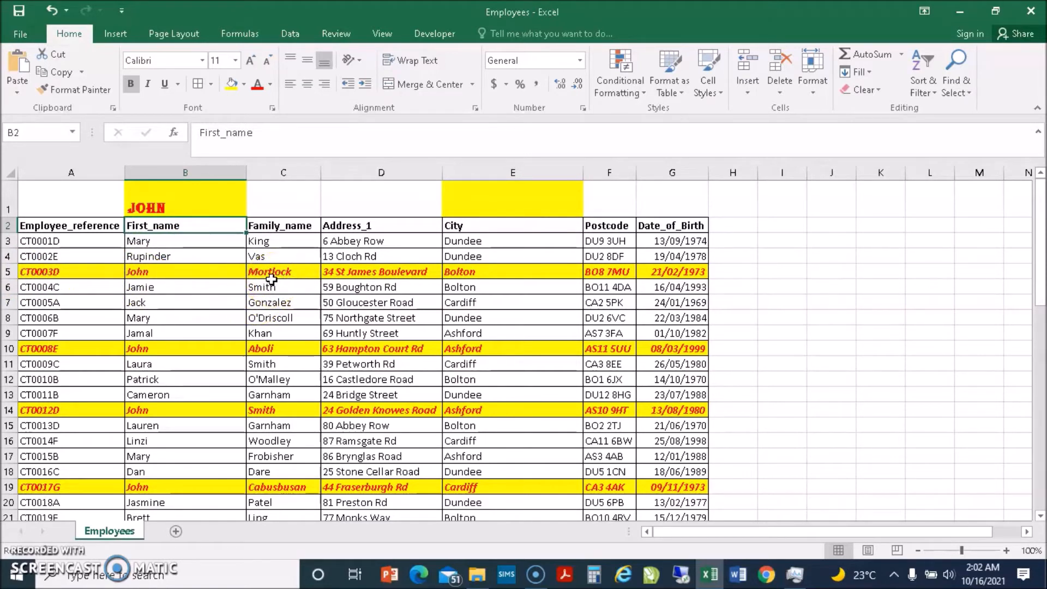
Replace the search value in cell B1 with the first name from row 3 to test the row highlighting
click(215, 202)
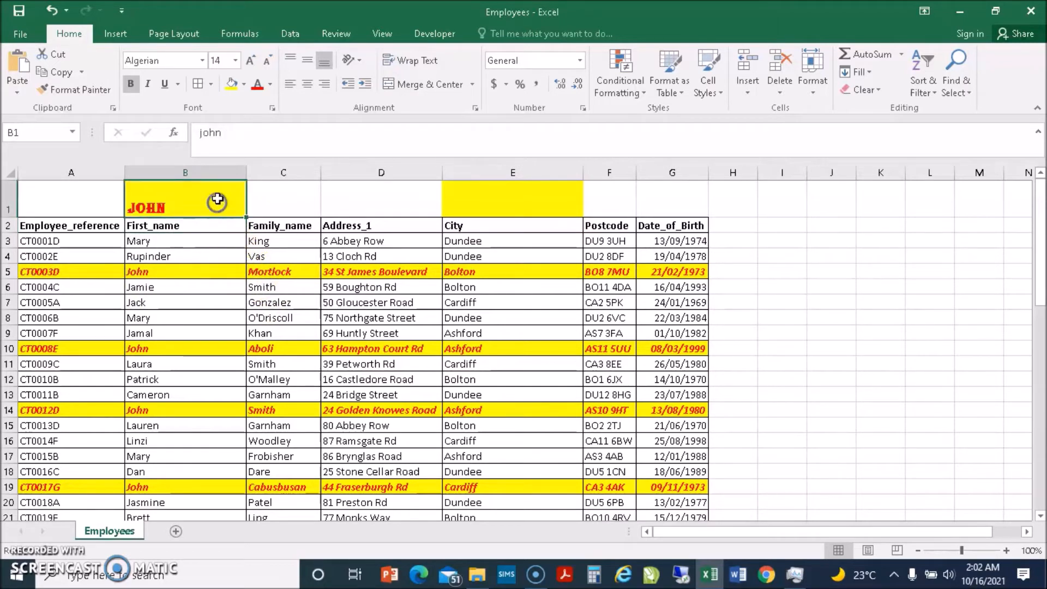
key(BackSpace)
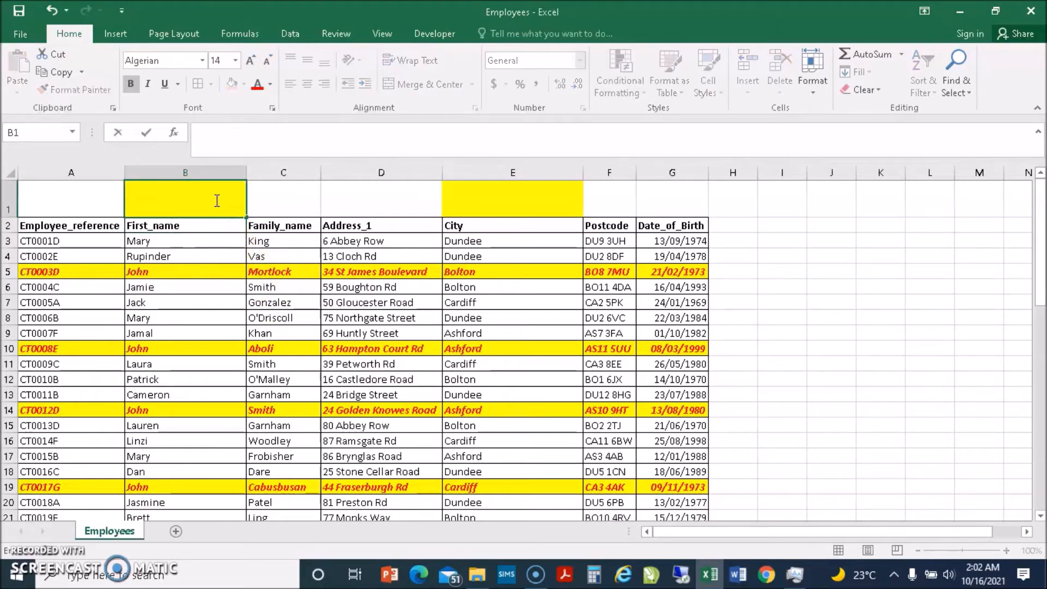
text(mary)
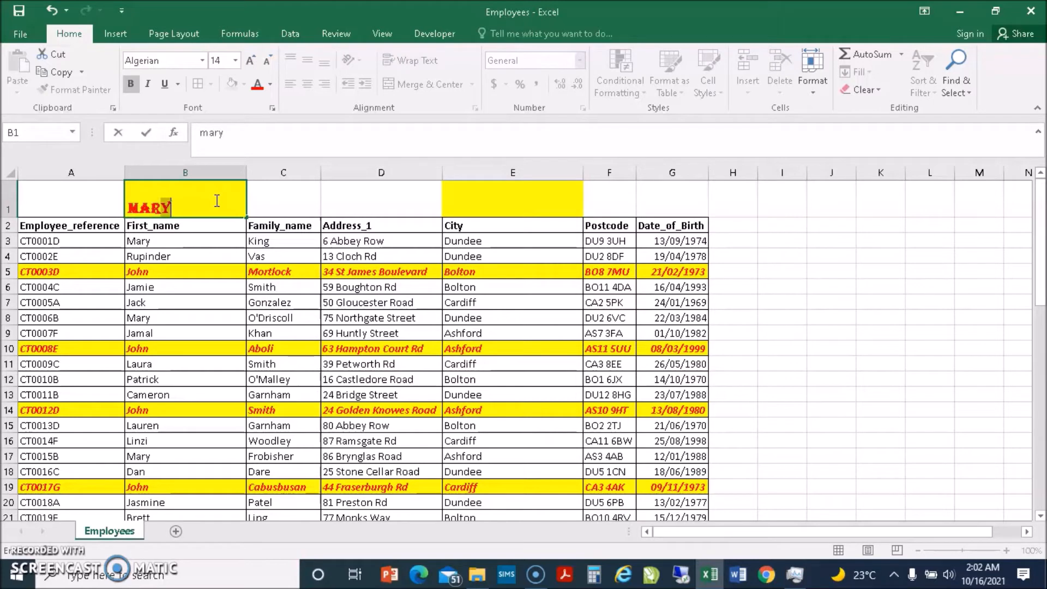
key(Return)
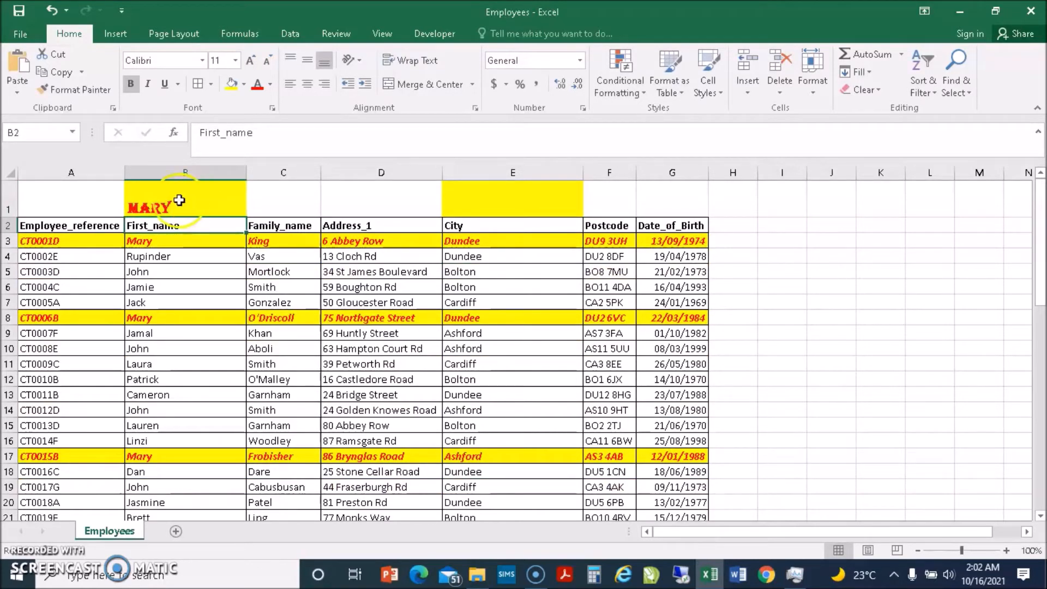
Clear the search value from cell B1 above the First_name column
click(201, 203)
key(BackSpace)
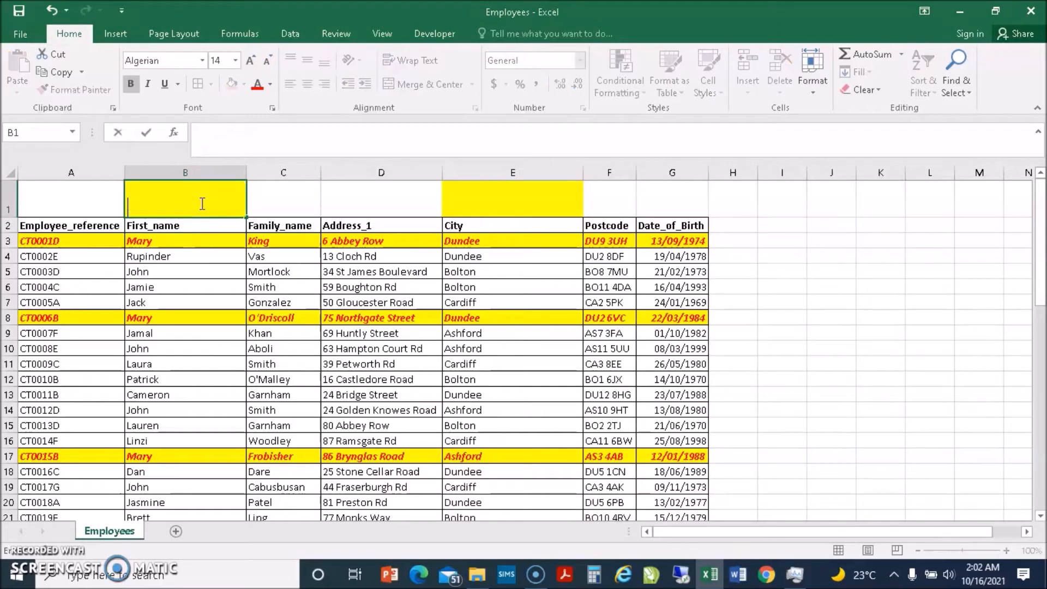
click(493, 204)
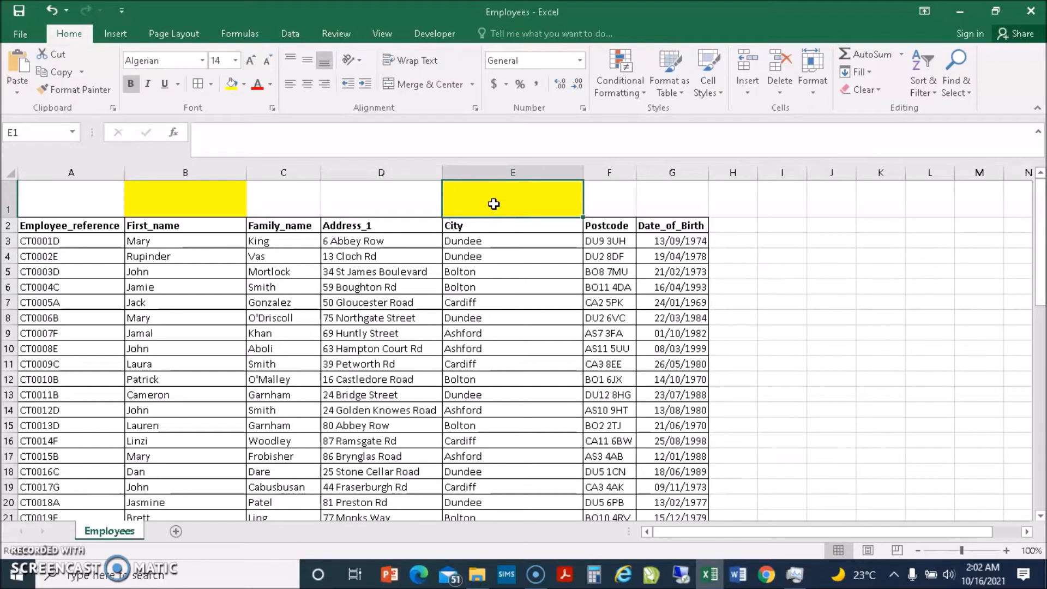
Select all employee records from A3 to G57 and start a new conditional formatting rule that uses a formula
click(522, 210)
drag(45, 240, 679, 482)
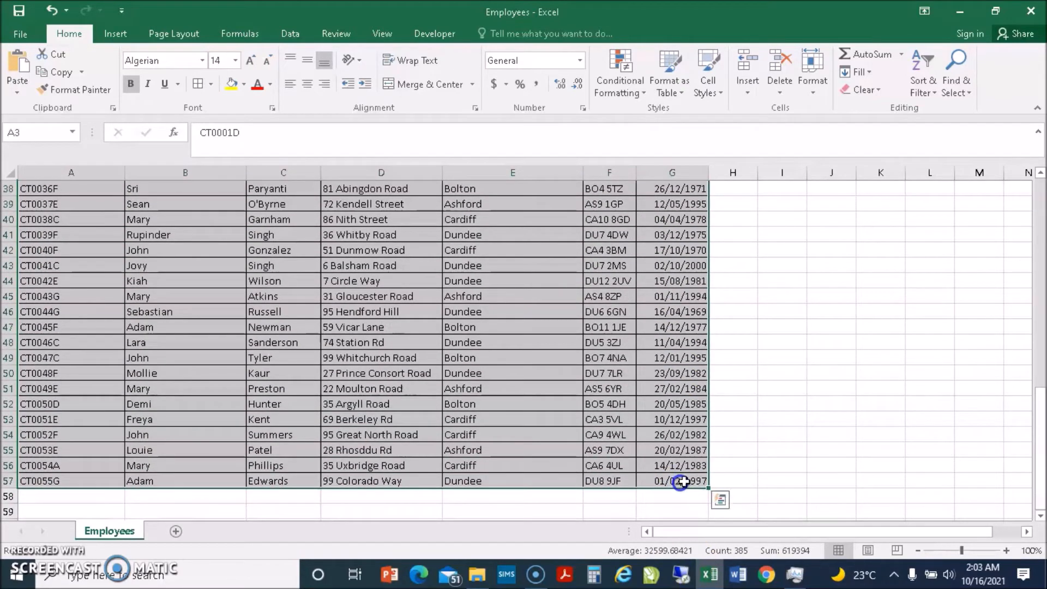
drag(1036, 447, 1040, 180)
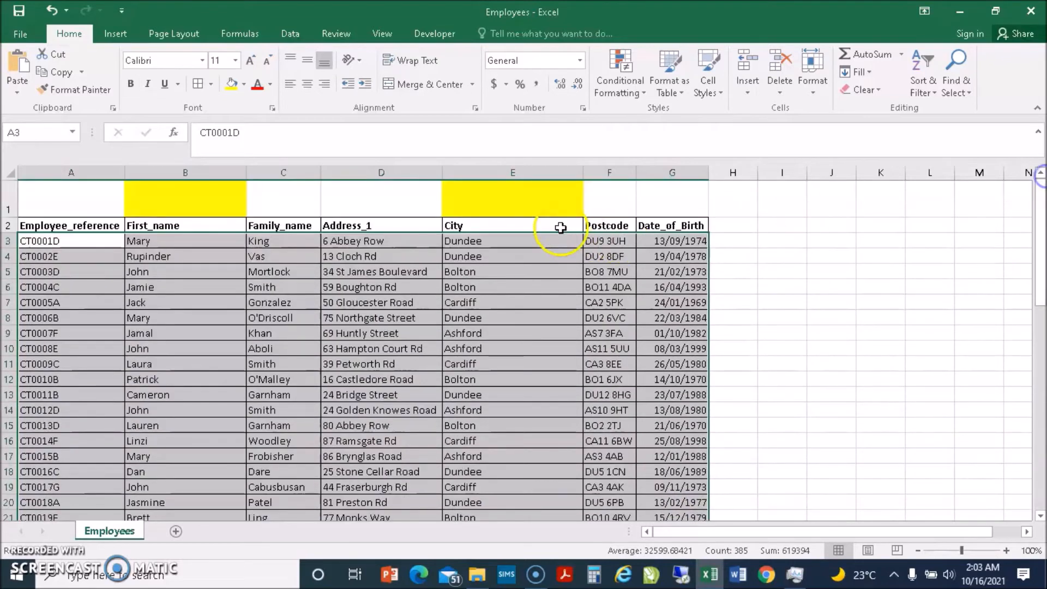
click(644, 101)
mouse_move(664, 123)
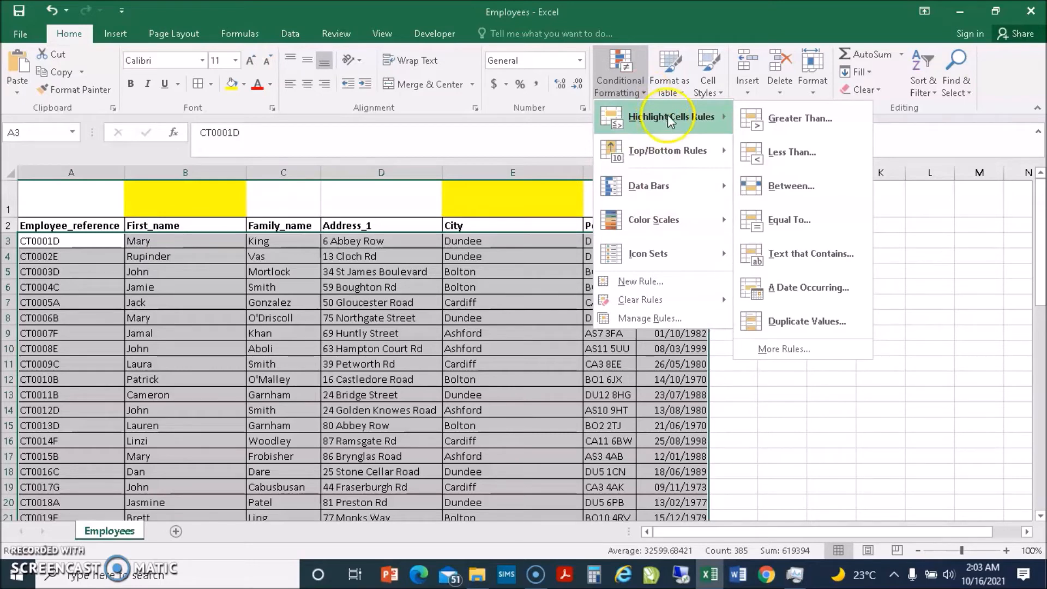
click(789, 348)
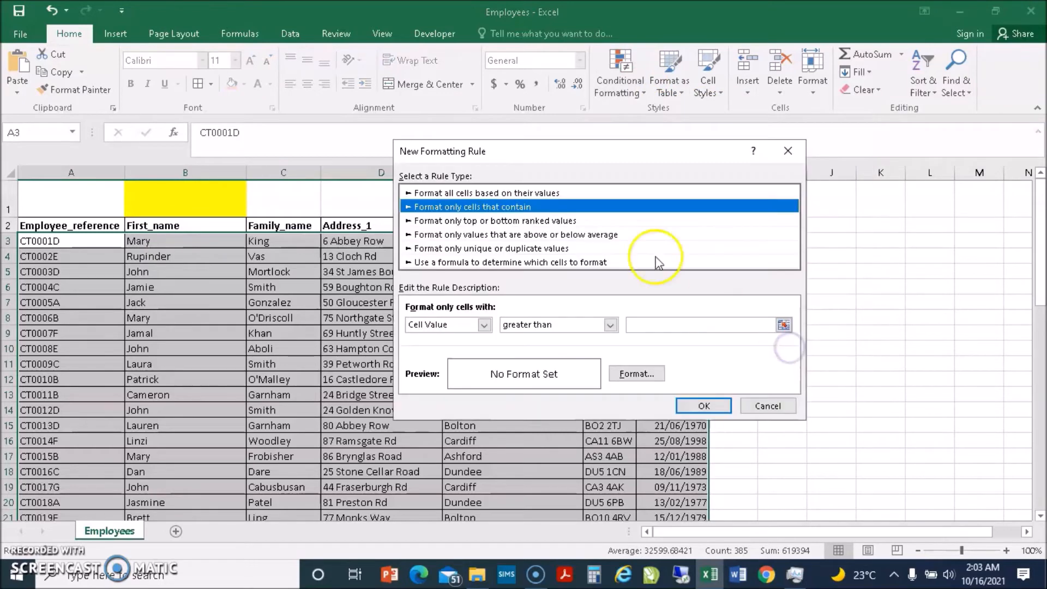
drag(611, 163, 720, 144)
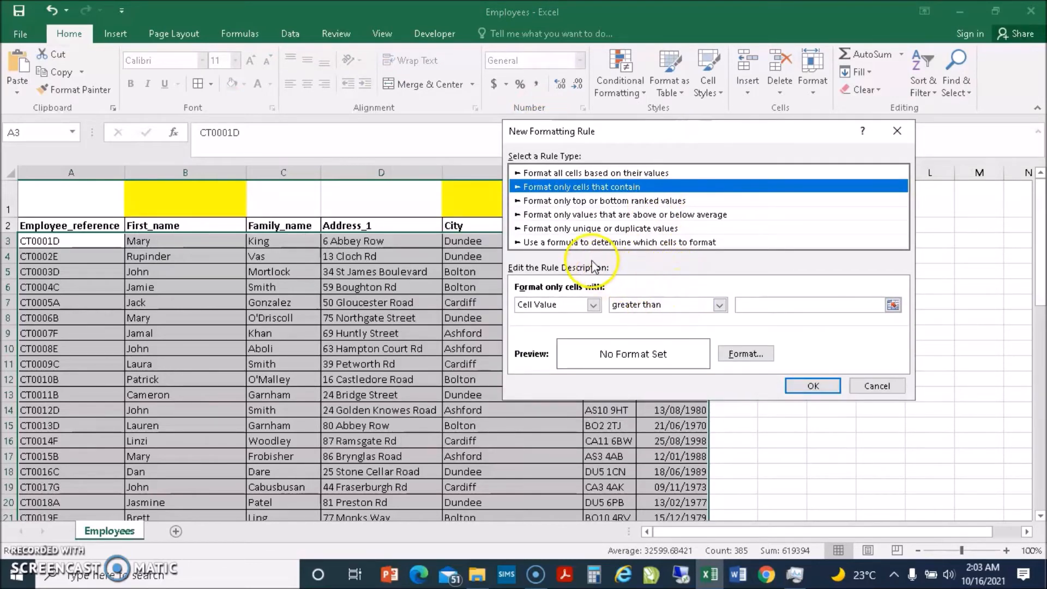
click(582, 243)
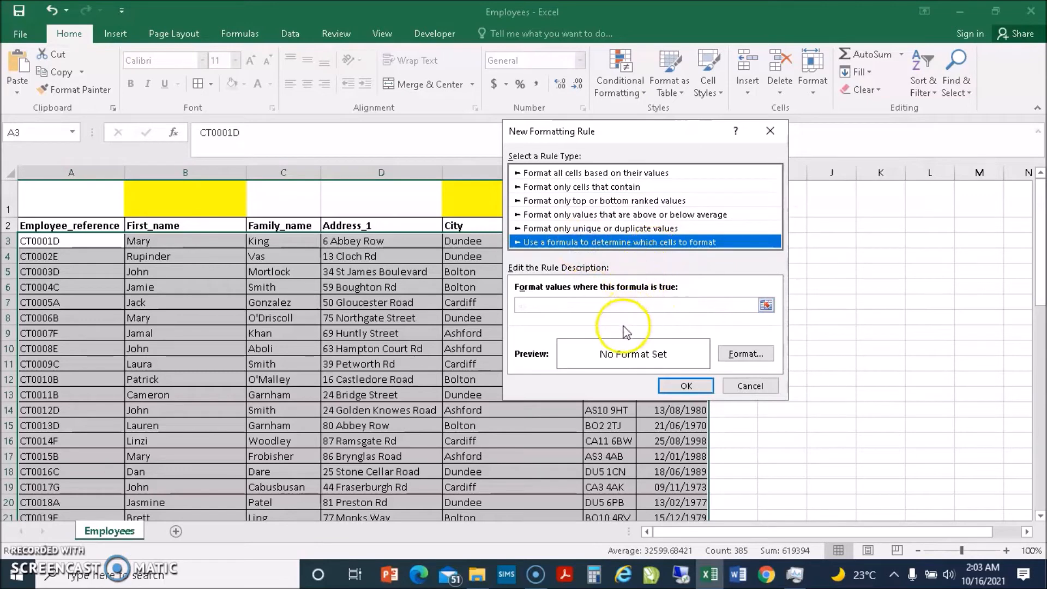
Set the rule's formula to =$E$1=$E3, comparing the search cell above City with each row's city
click(598, 306)
drag(637, 131, 796, 150)
click(514, 200)
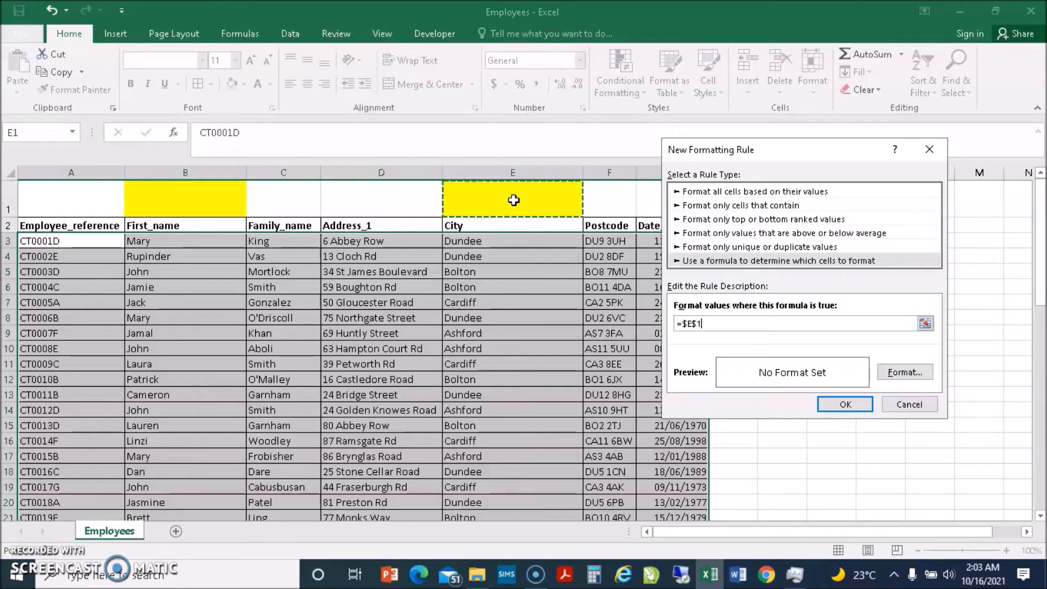
text(=)
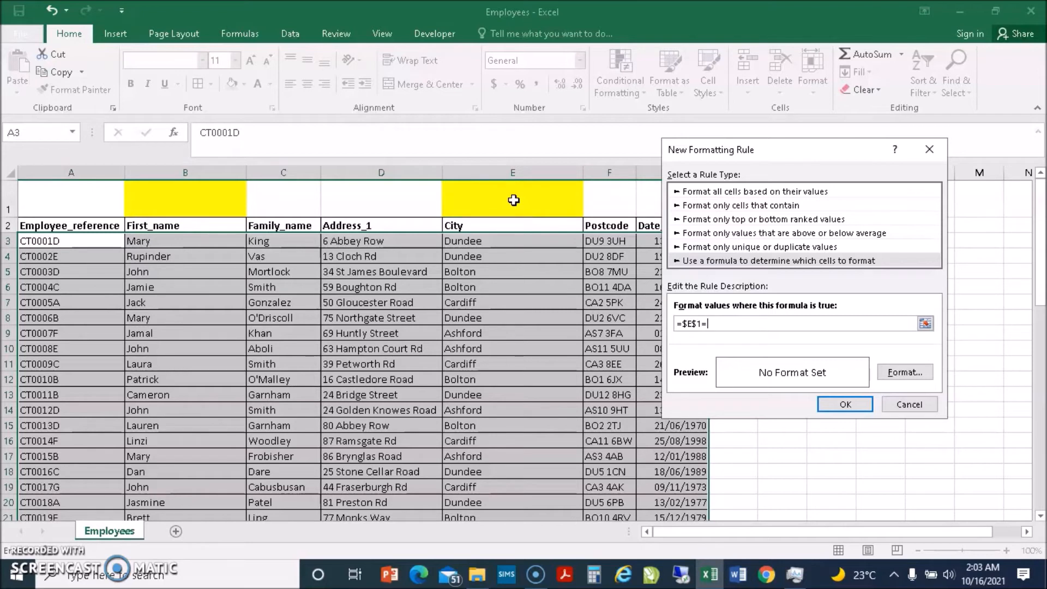
click(510, 243)
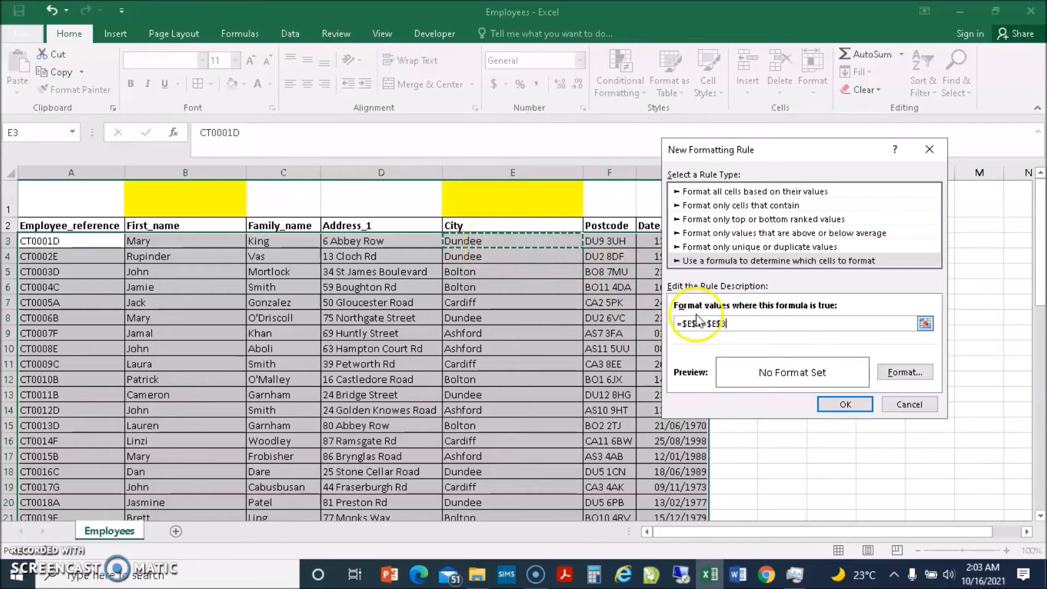
click(721, 323)
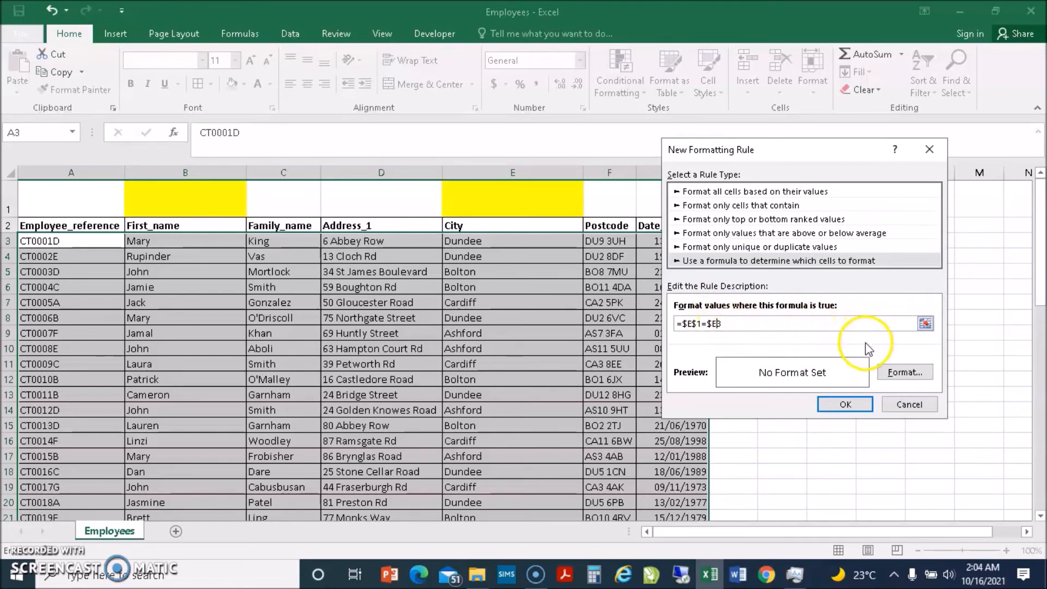
Give the rule a yellow fill with a red Bold Italic font and apply it to the selected records
click(905, 373)
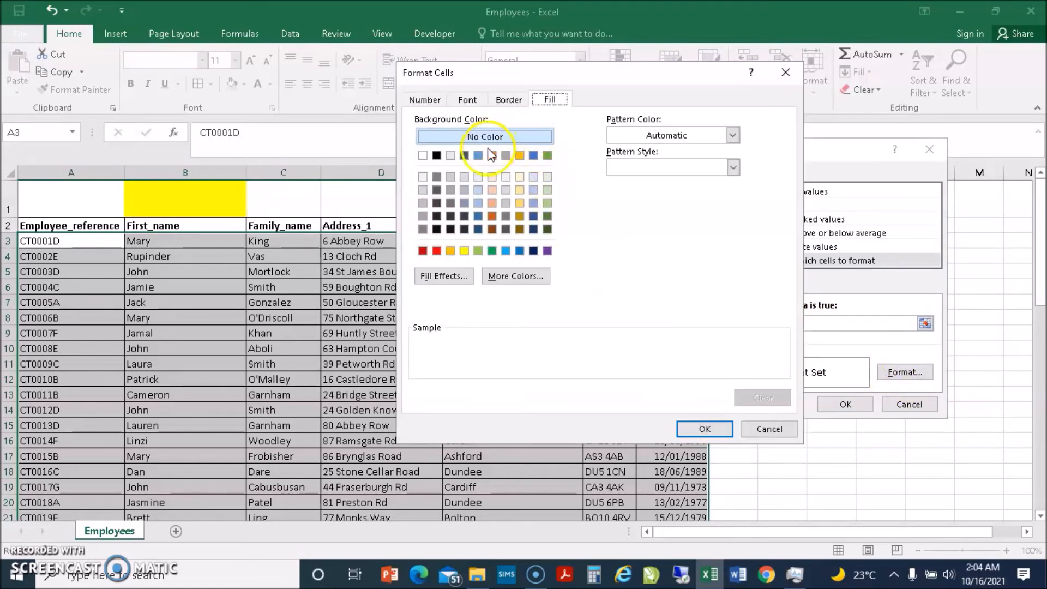
click(464, 250)
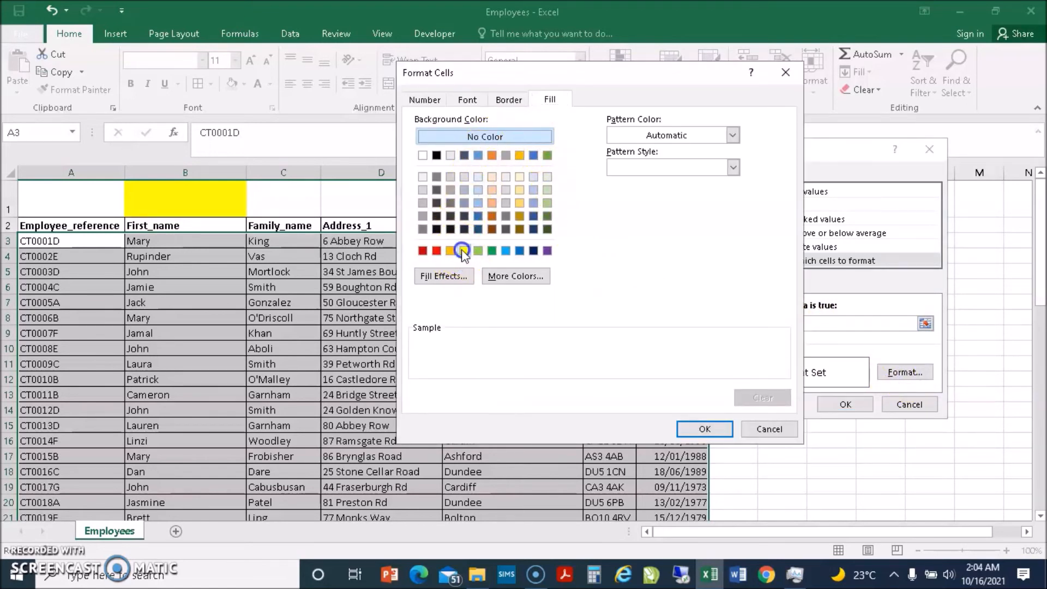
click(467, 100)
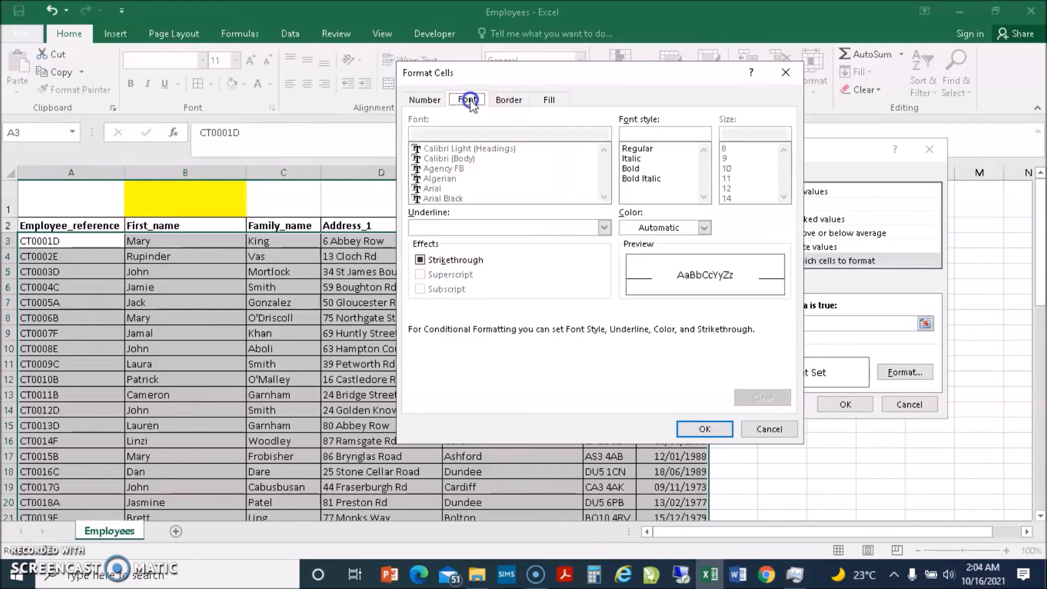
click(645, 179)
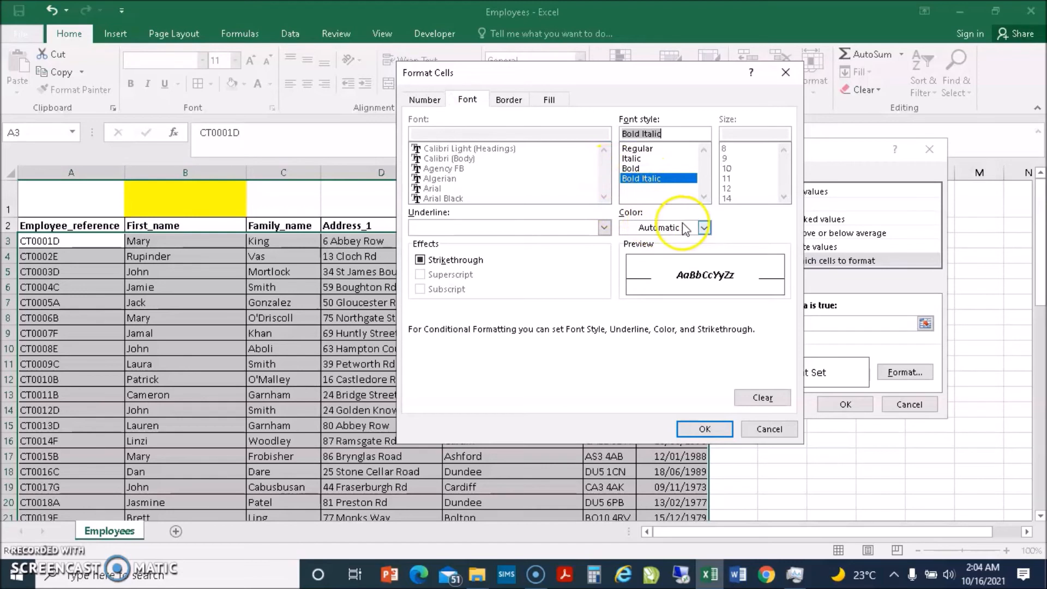
click(704, 228)
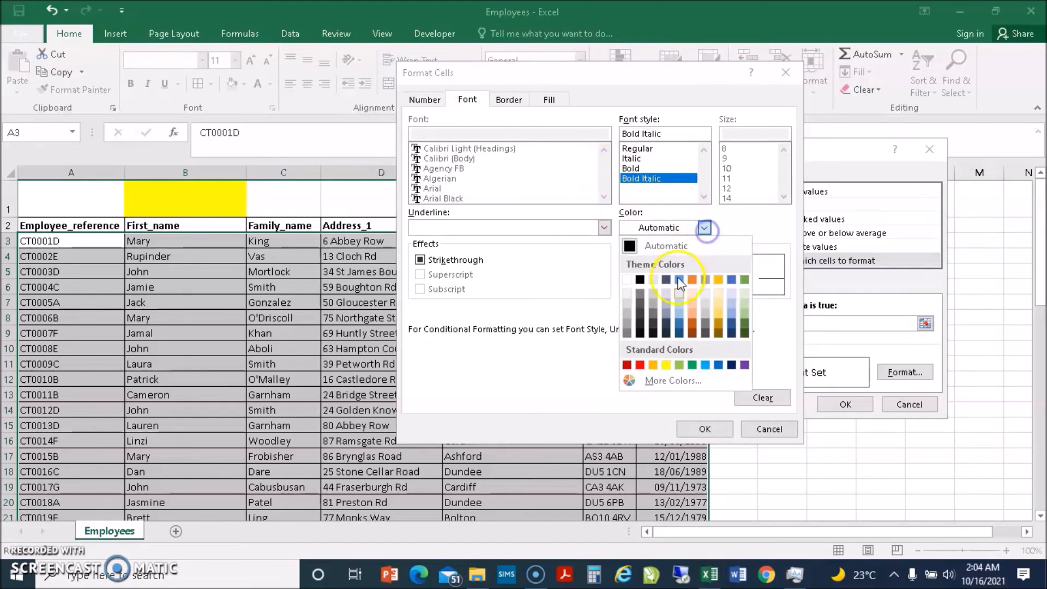
click(641, 365)
click(703, 428)
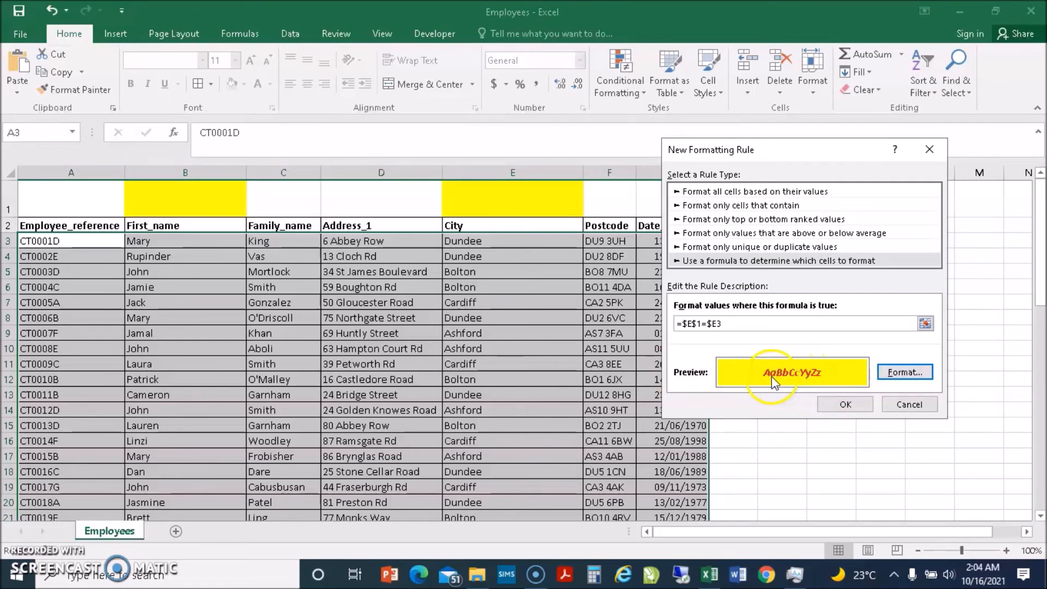
click(845, 404)
Enter Cardiff in cell E1 to test the city row highlighting
click(531, 191)
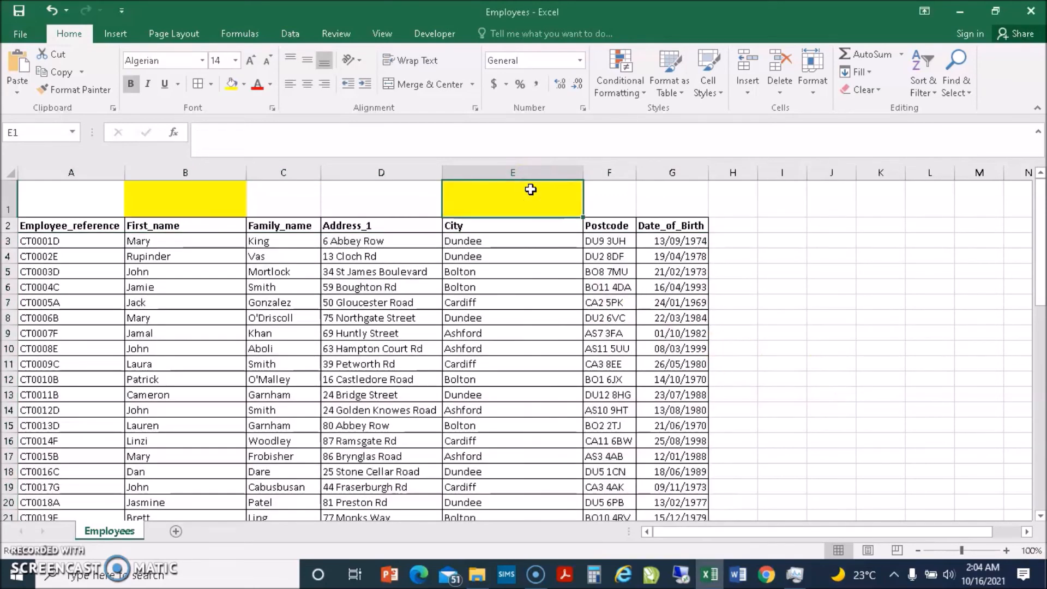
text(C)
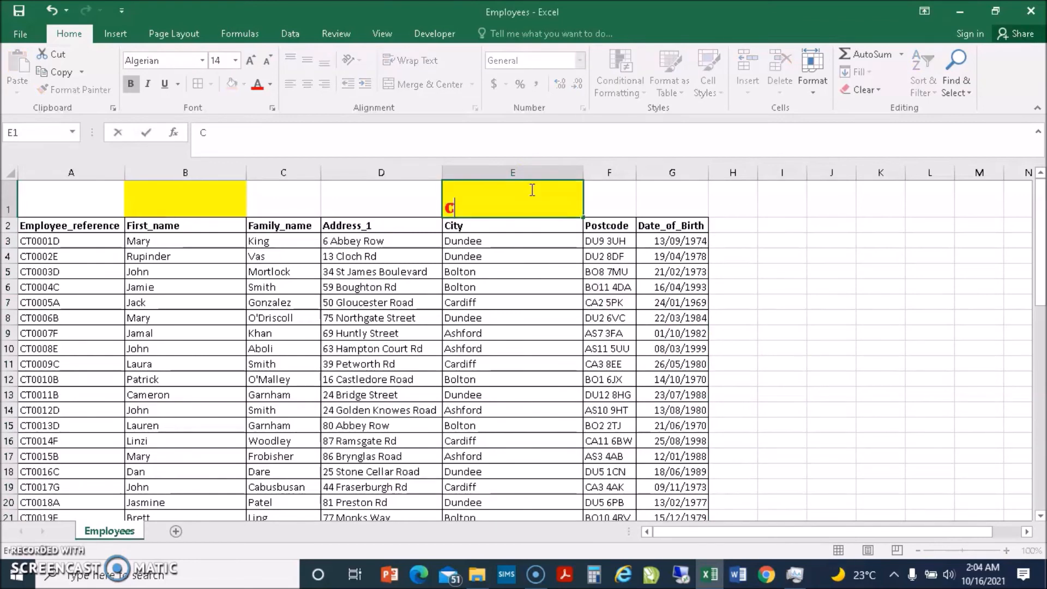
text(ardiff)
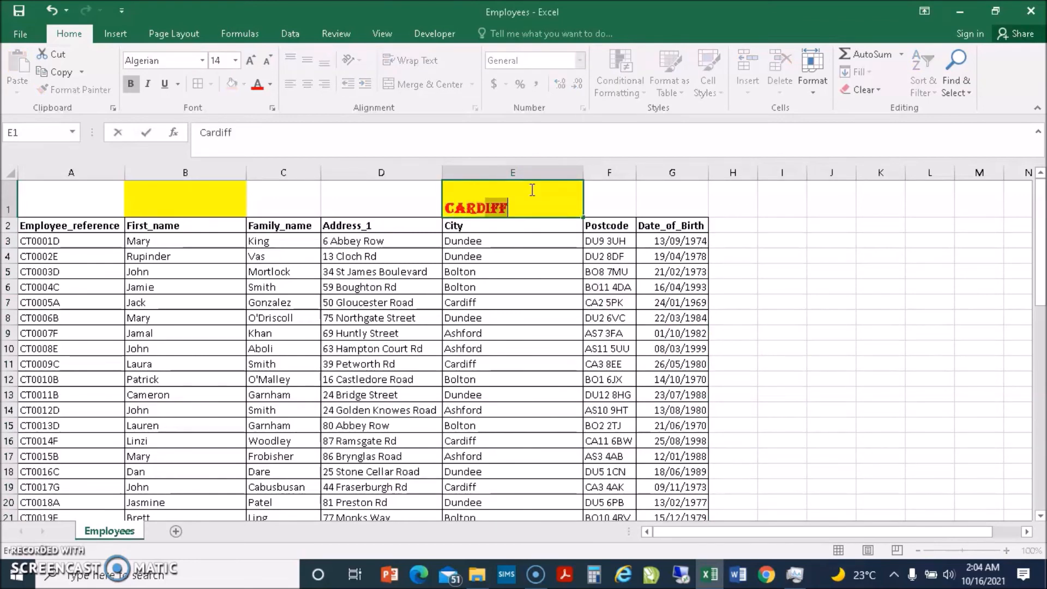
key(Return)
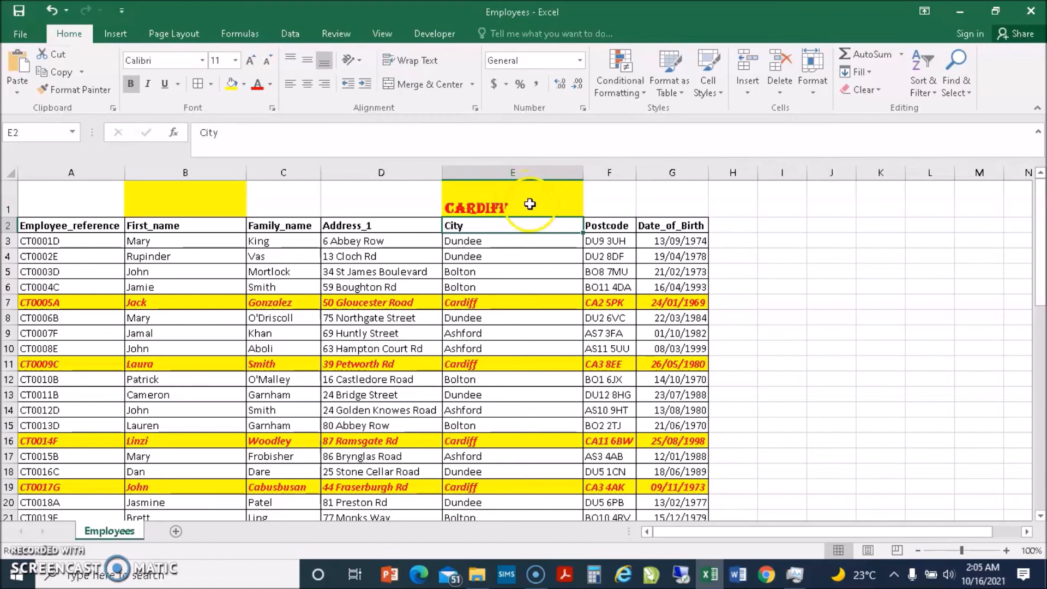
Replace the city in cell E1 with Bolton to test the highlighting with another value
click(531, 201)
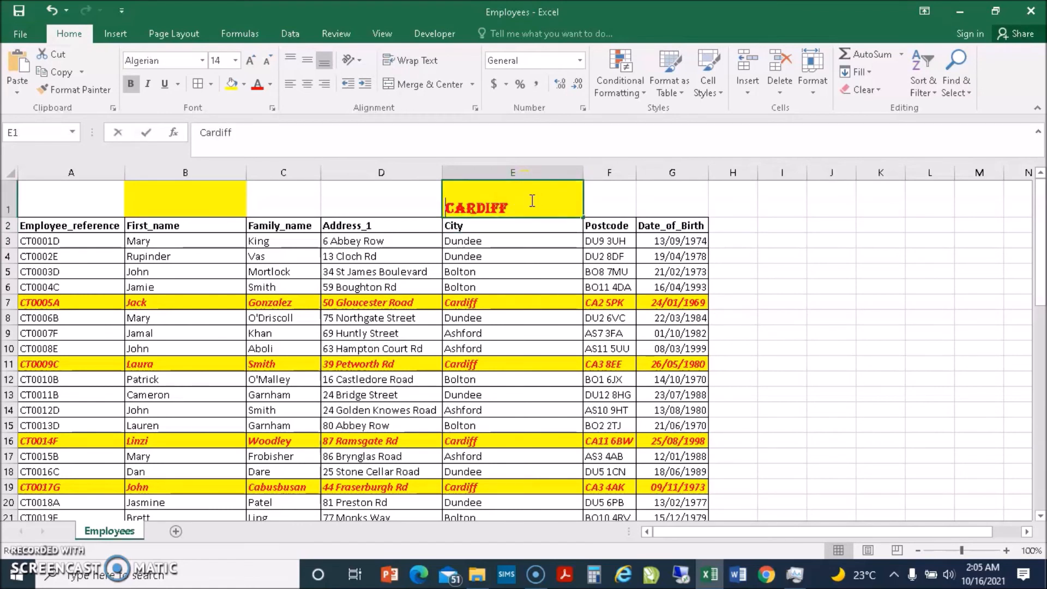
key(BackSpace)
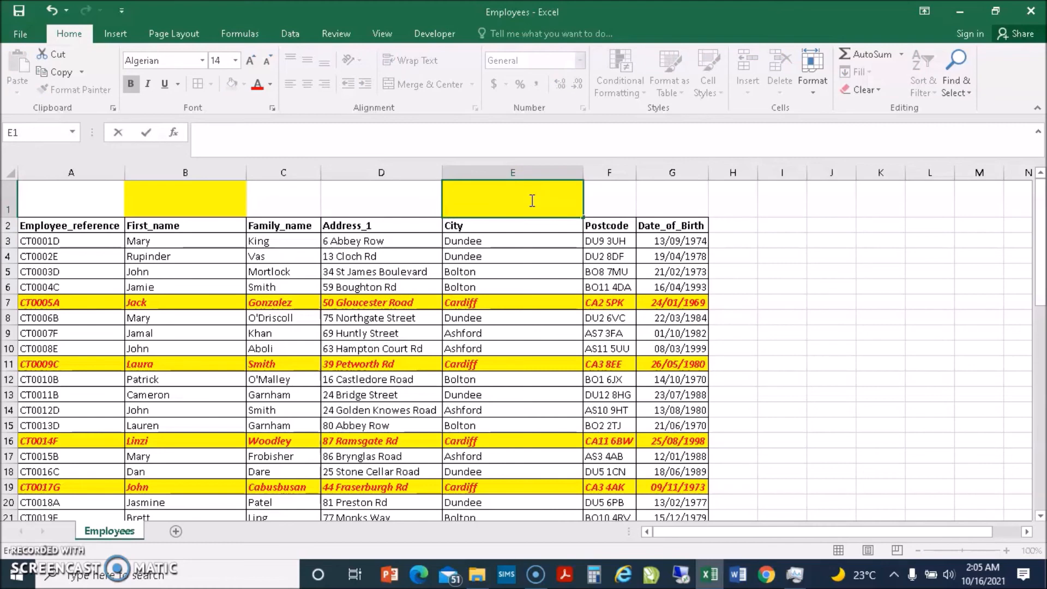
text(b)
key(Return)
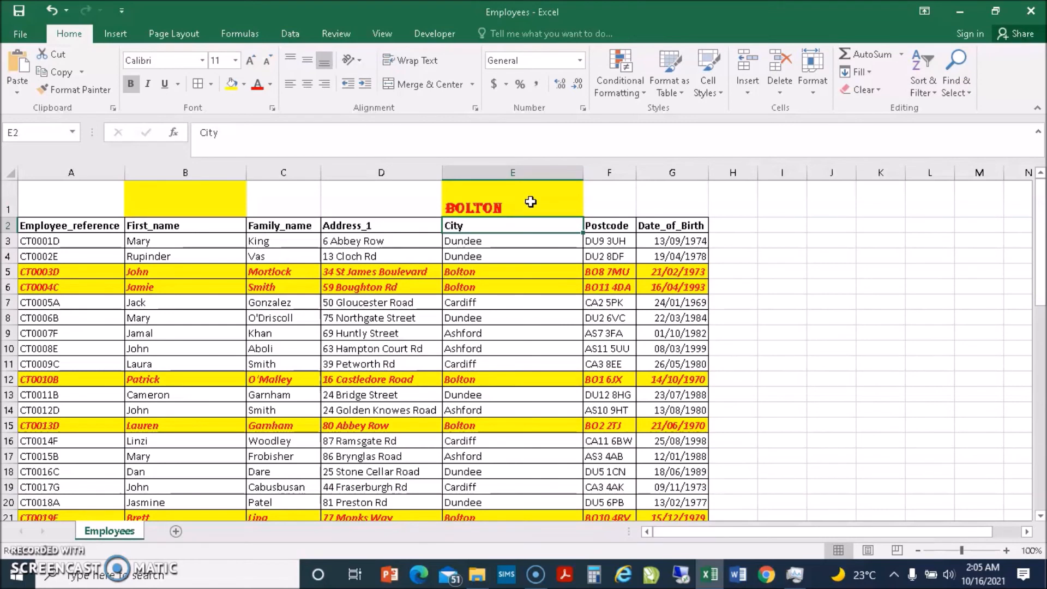
Set the city search value in cell E1 back to Cardiff
click(530, 202)
key(BackSpace)
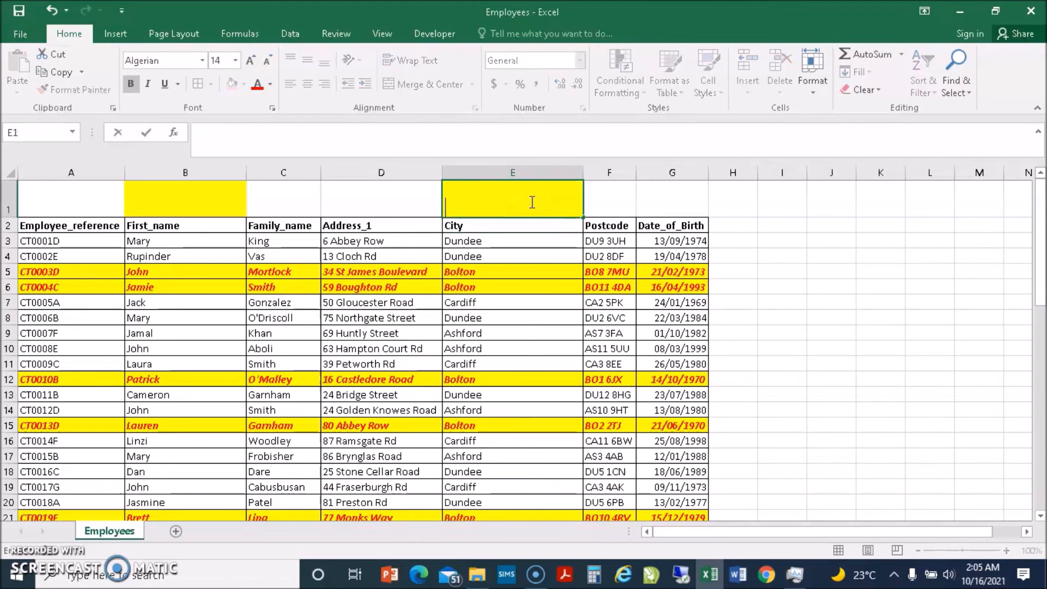
text(car)
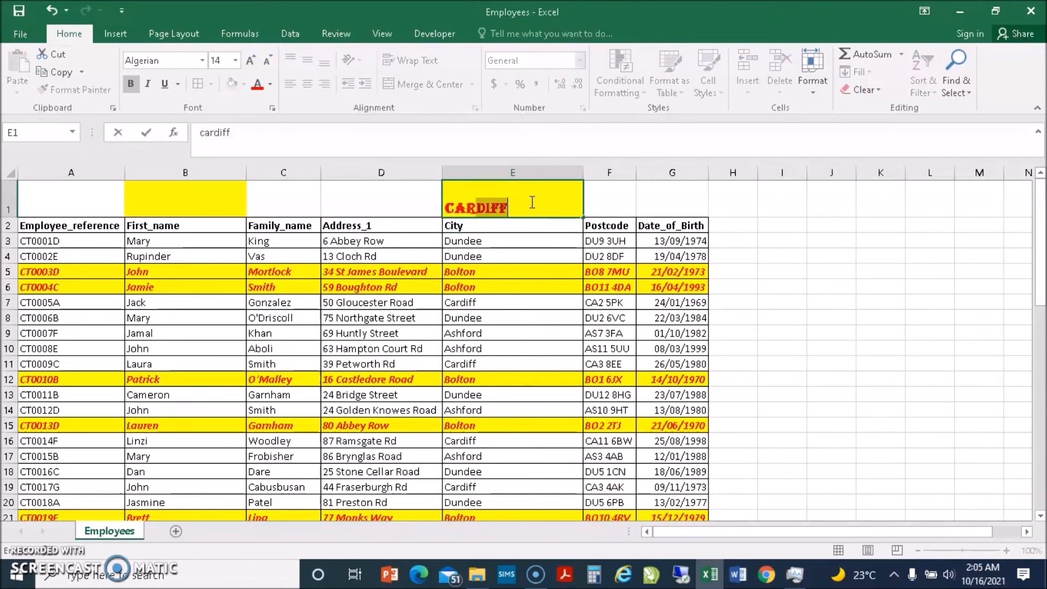
key(Return)
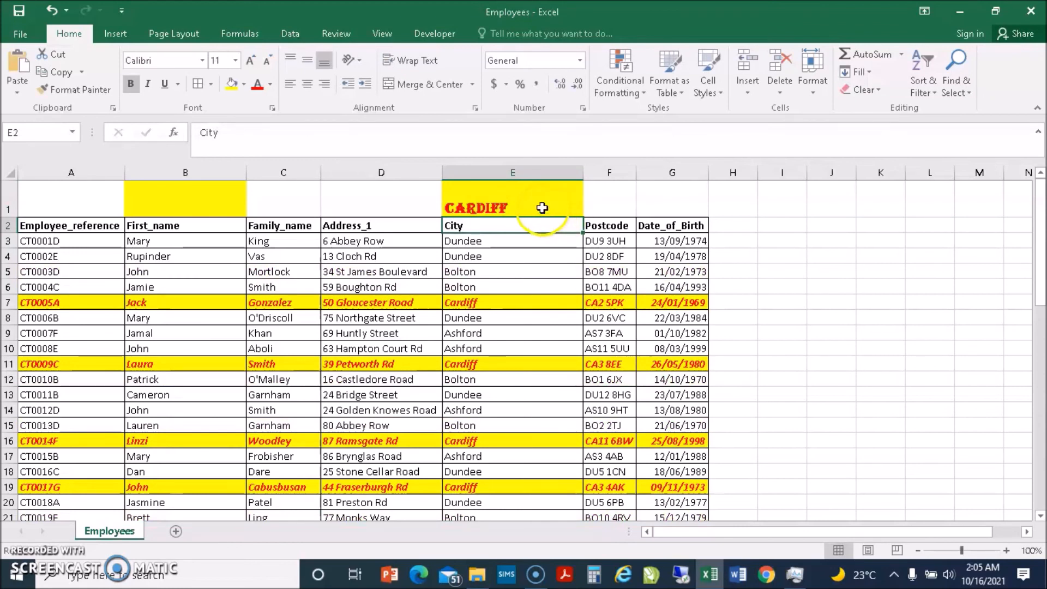
Select cell E1 and open the Conditional Formatting options
click(540, 204)
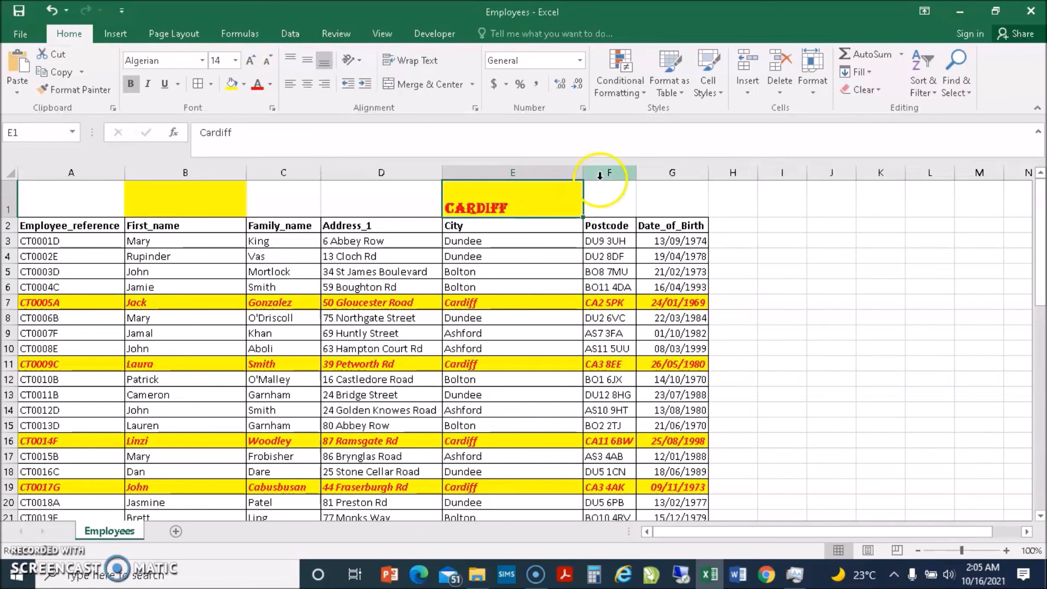
click(642, 95)
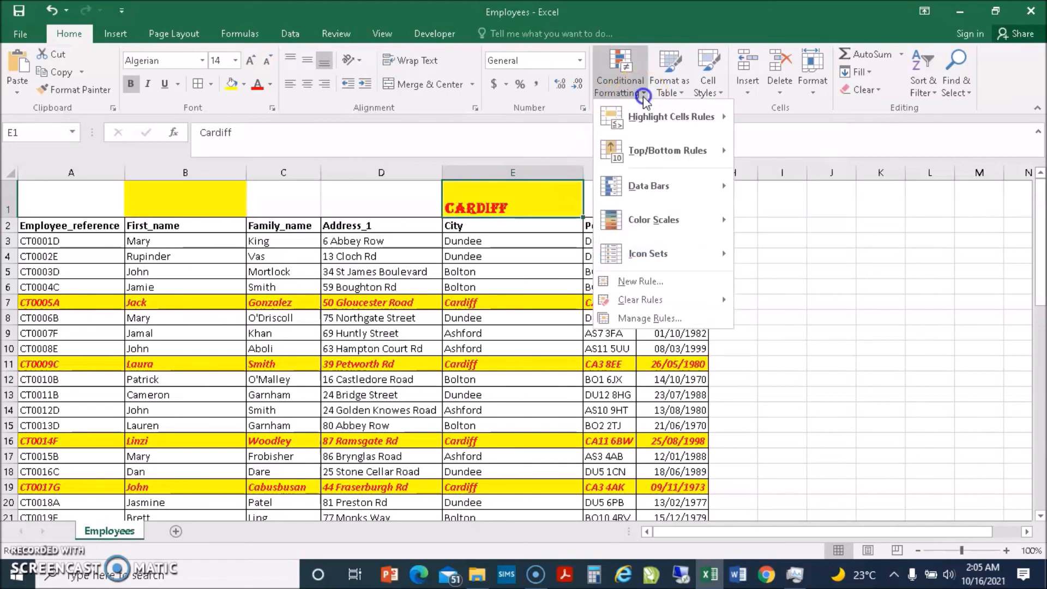